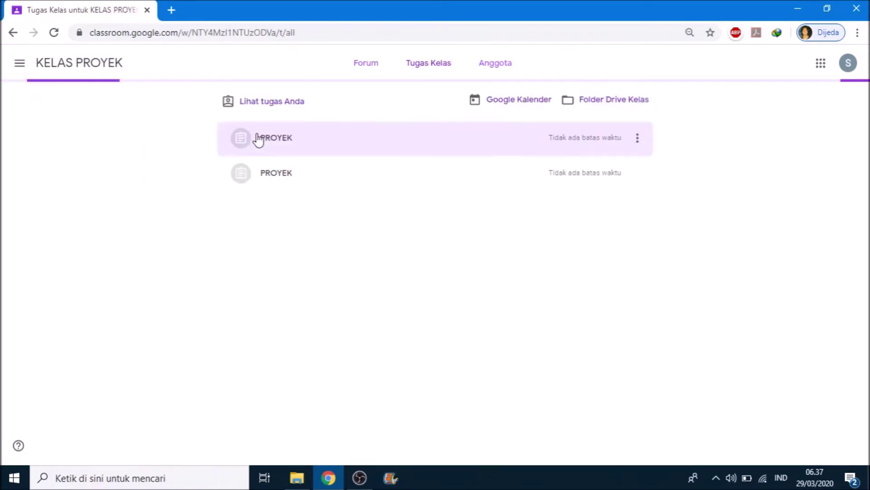
Step: Open the full details of the first PROYEK assignment and highlight the Google Docs requirement in its instructions
click(258, 138)
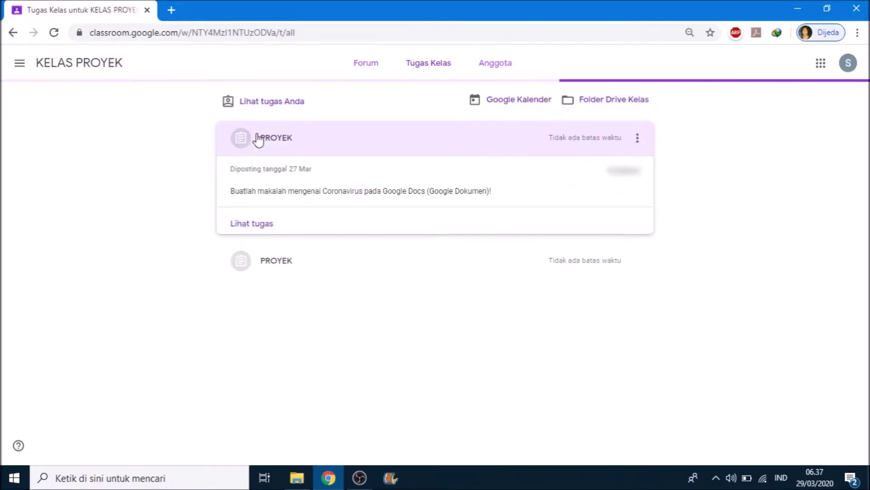
click(264, 226)
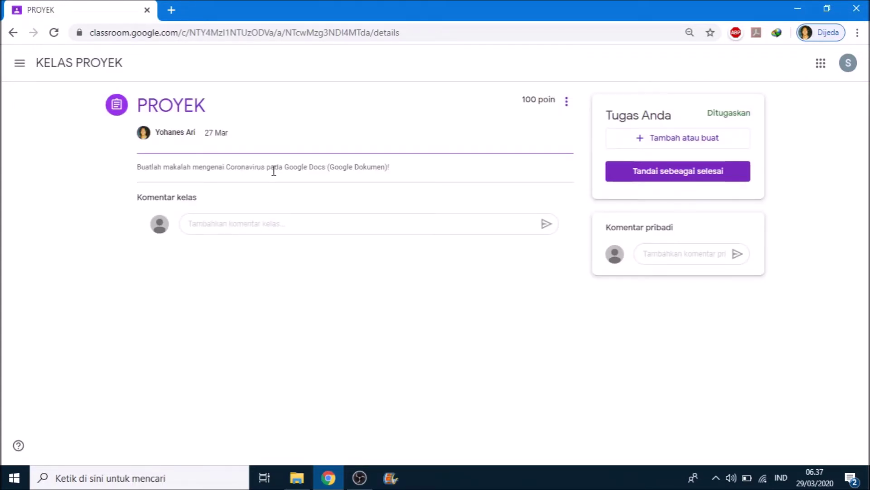
drag(290, 169, 388, 169)
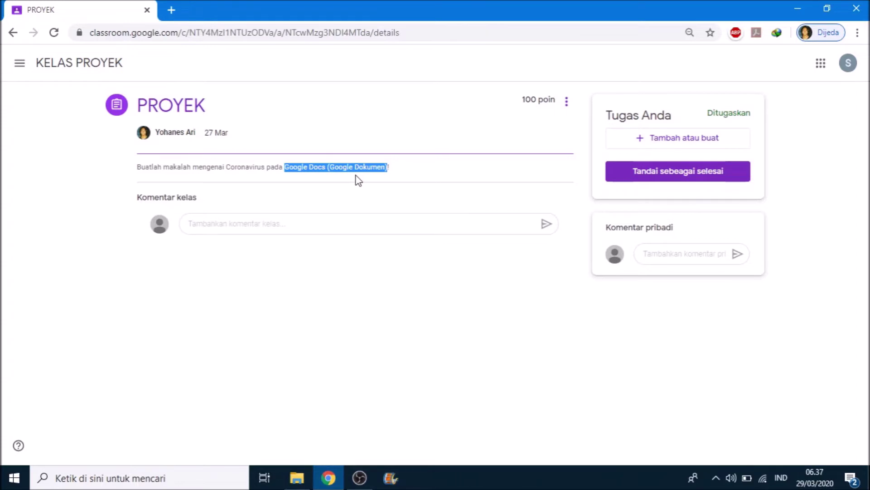
Step: Create a new Google Docs document as the assignment's attachment and open it for editing
click(737, 146)
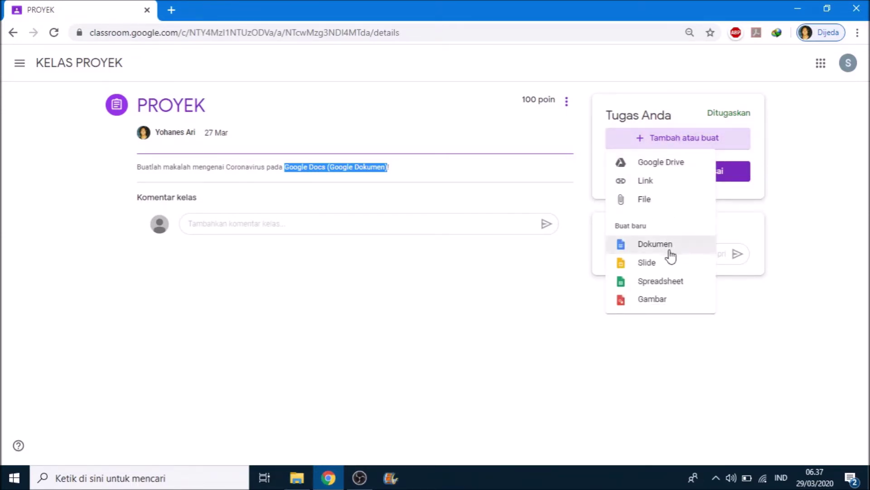
click(692, 249)
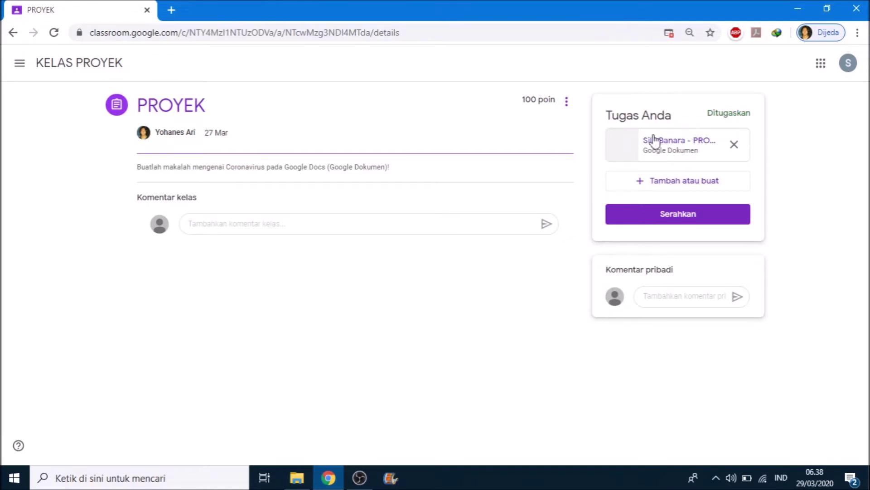
click(694, 152)
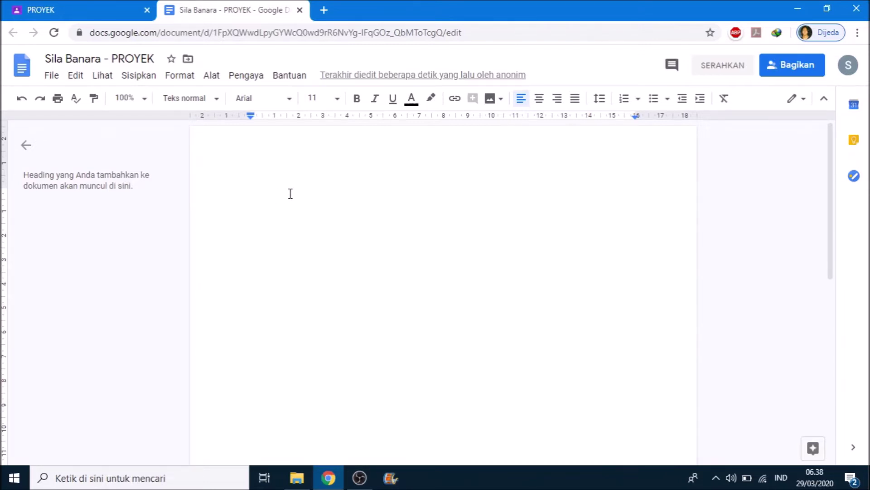
Step: Enter CORONAVIRUS on the first line of the blank document and make it bold
text(CORONAVIRUS)
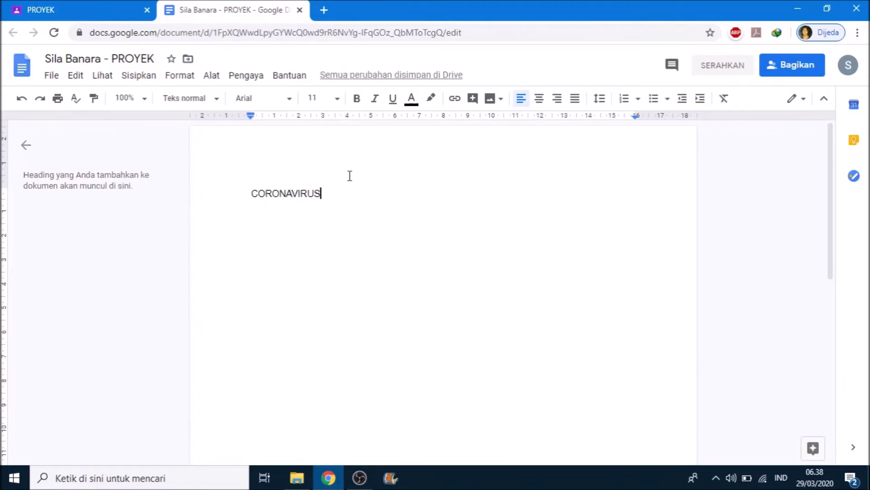
drag(327, 194, 255, 193)
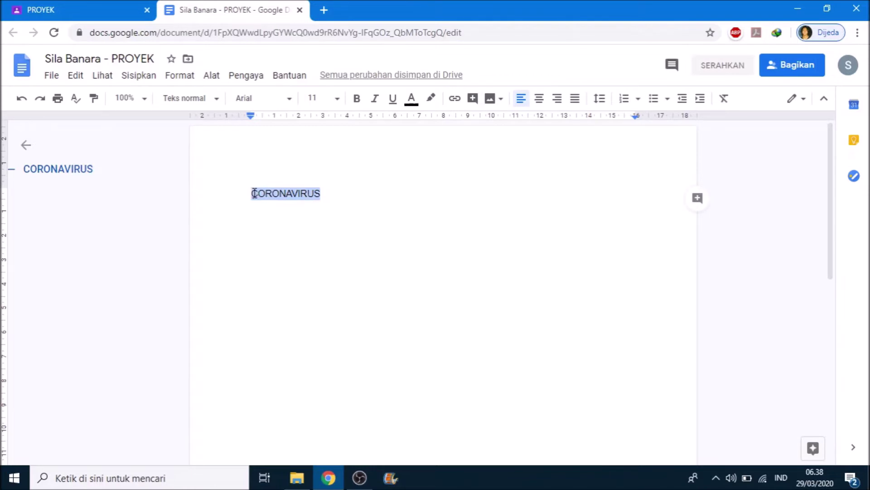
click(357, 98)
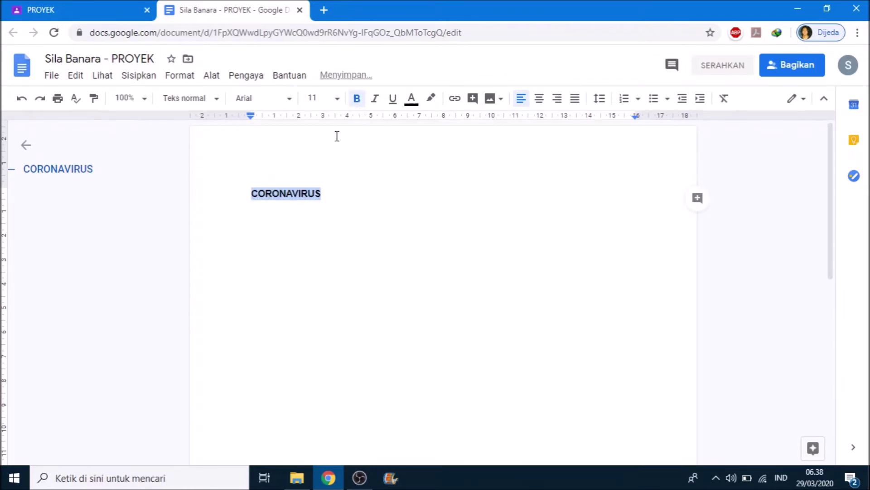
Step: Apply the Judul style to the CORONAVIRUS line and center it
click(217, 105)
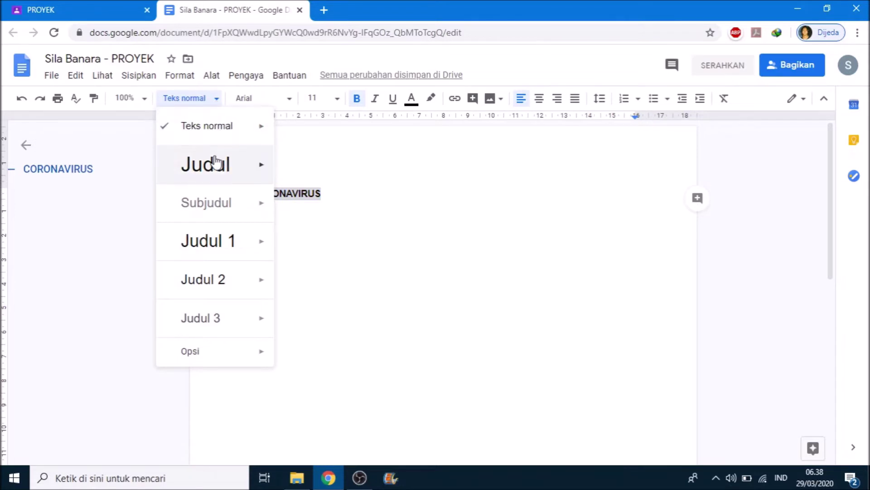
mouse_move(261, 171)
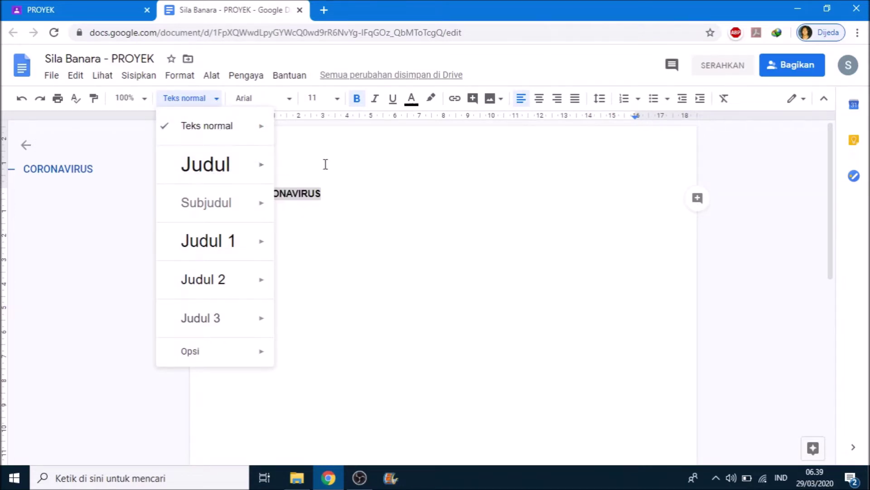
click(327, 162)
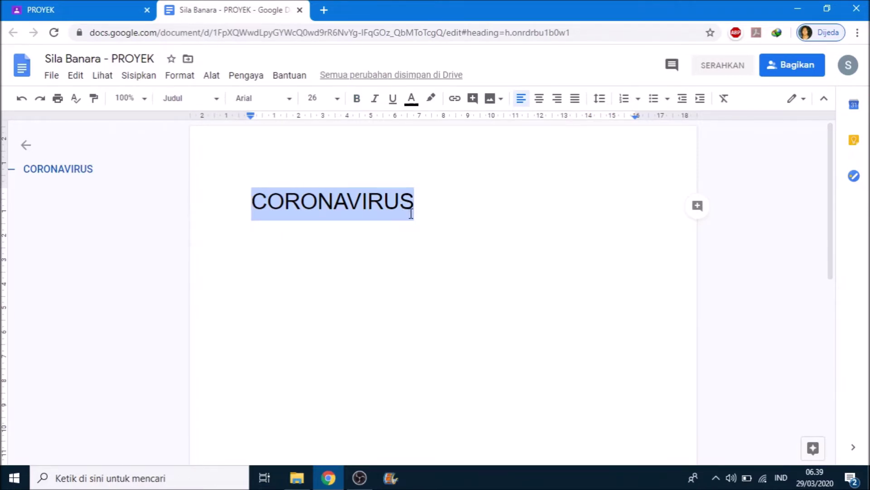
click(540, 99)
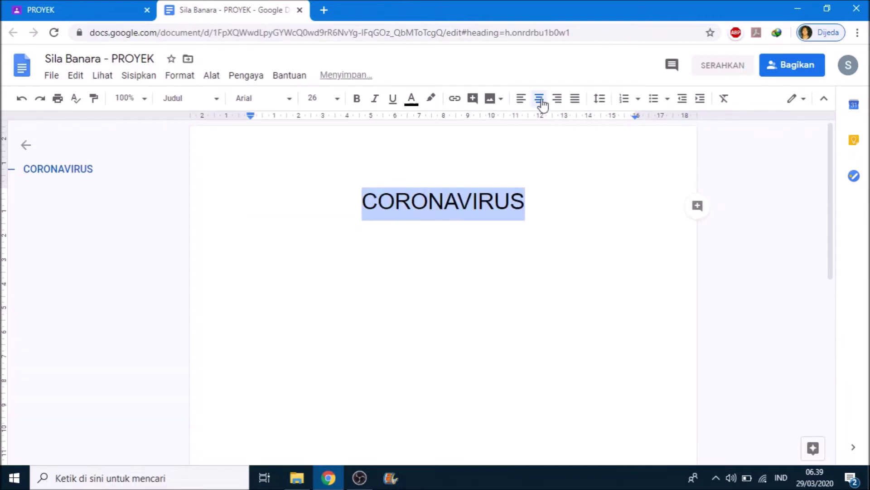
Step: Below the title, start a Roman-numeral list with the first item "Pengertian Coronavirus"
click(526, 204)
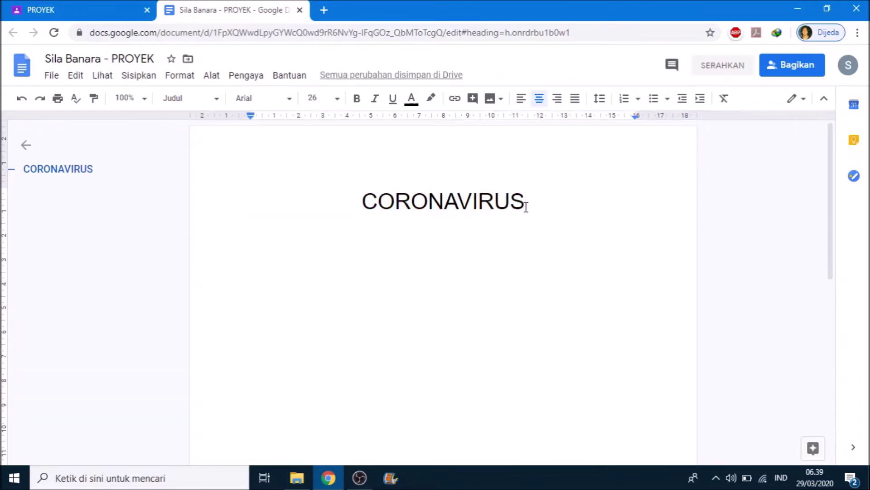
key(Return)
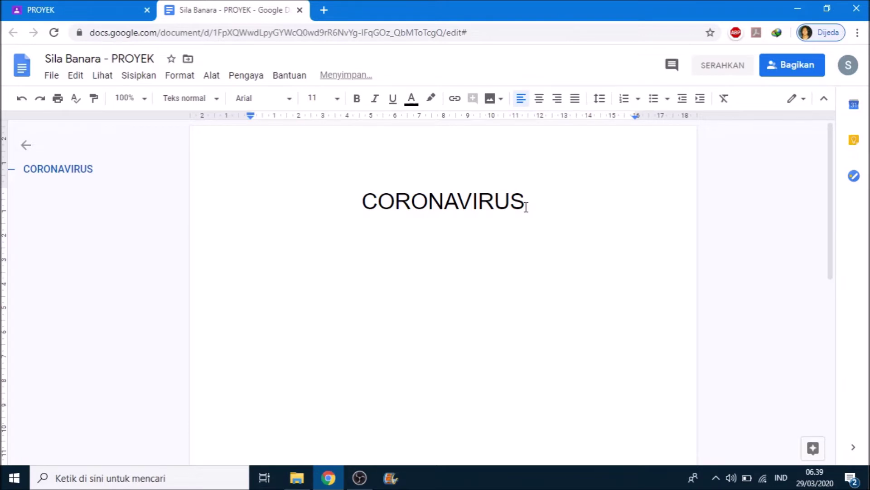
key(Return)
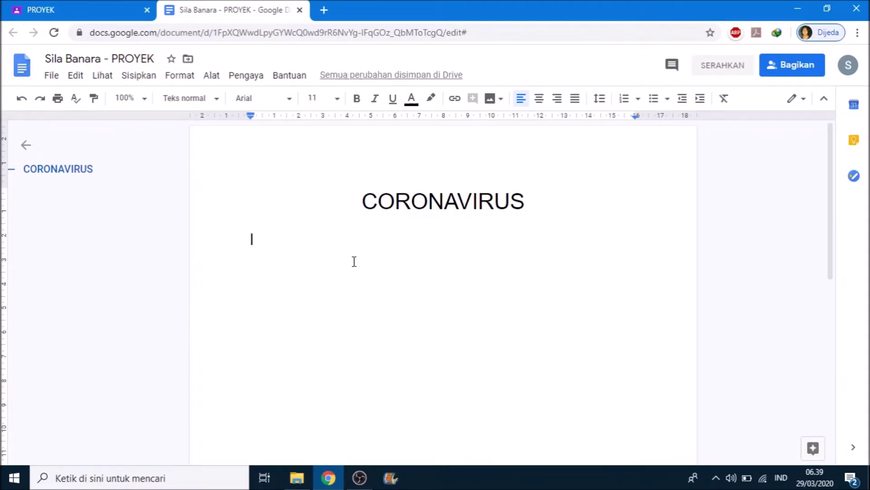
text(i)
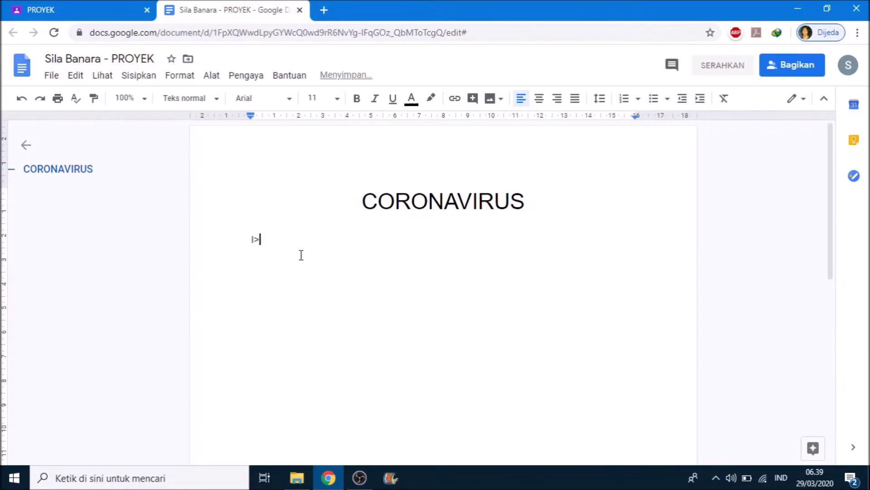
text(. )
text(P)
text(enger)
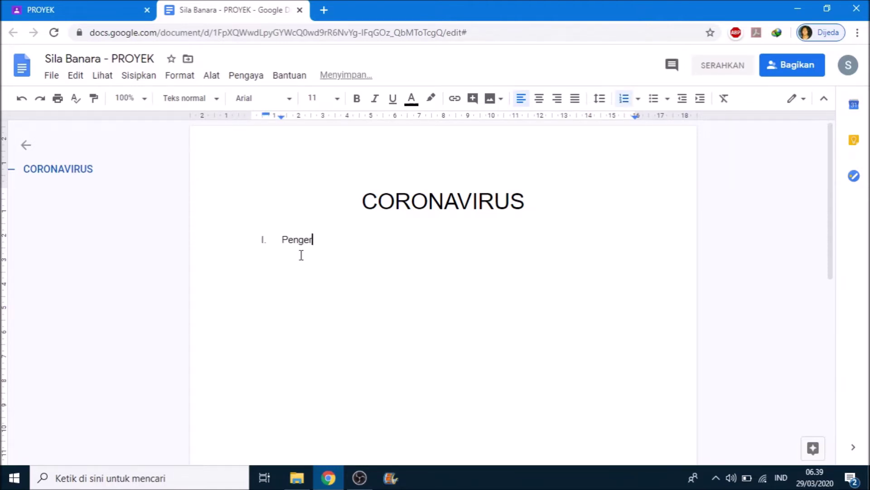
text(tian Coronavirus)
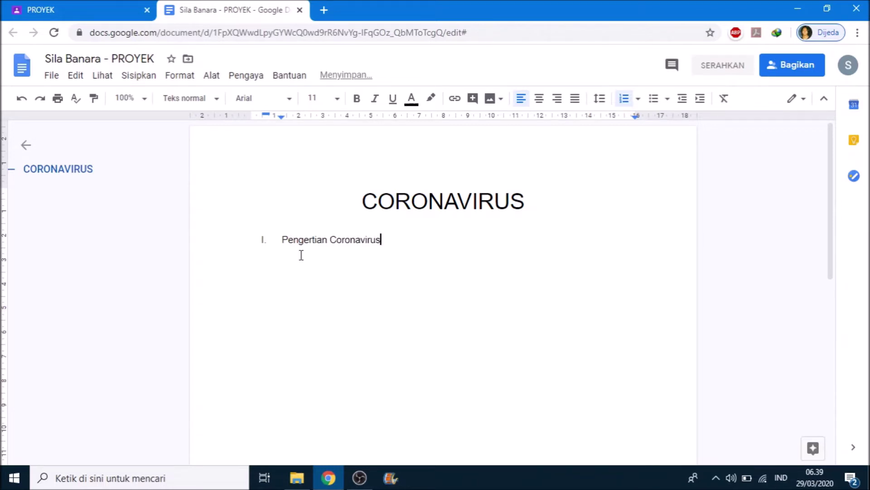
Step: Make the "Pengertian Coronavirus" heading bold and apply the Subjudul style to it
triple_click(284, 240)
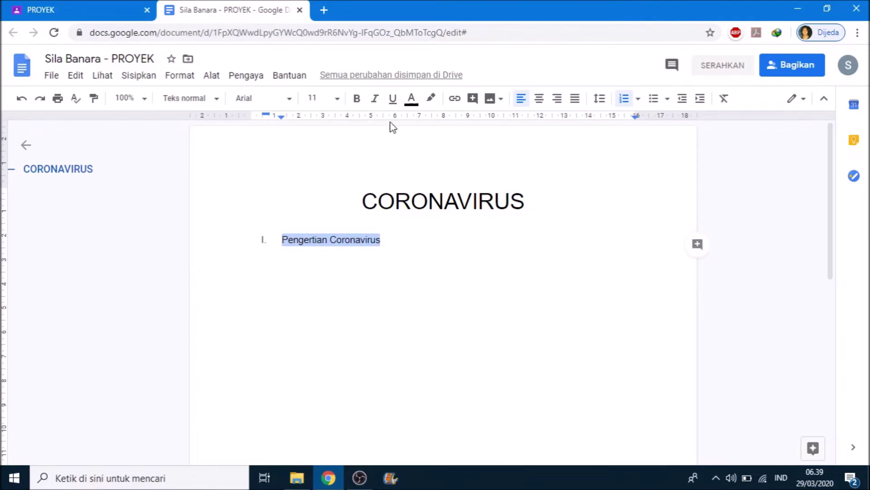
click(357, 98)
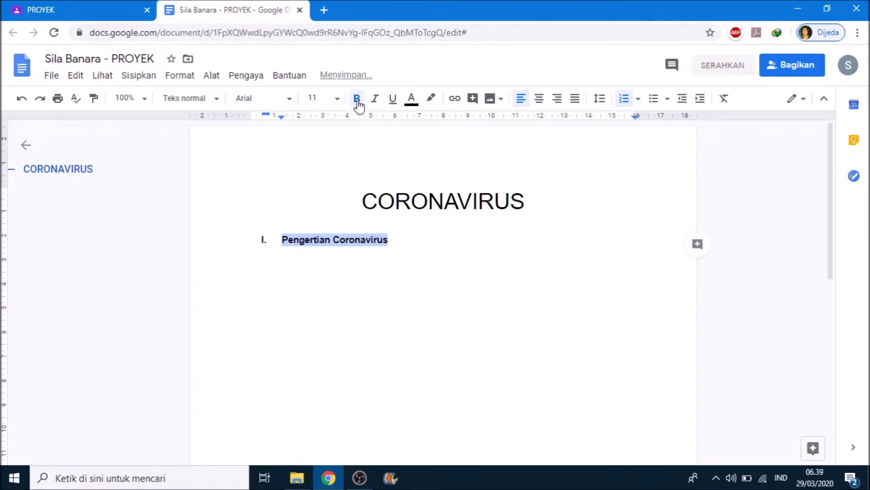
click(217, 99)
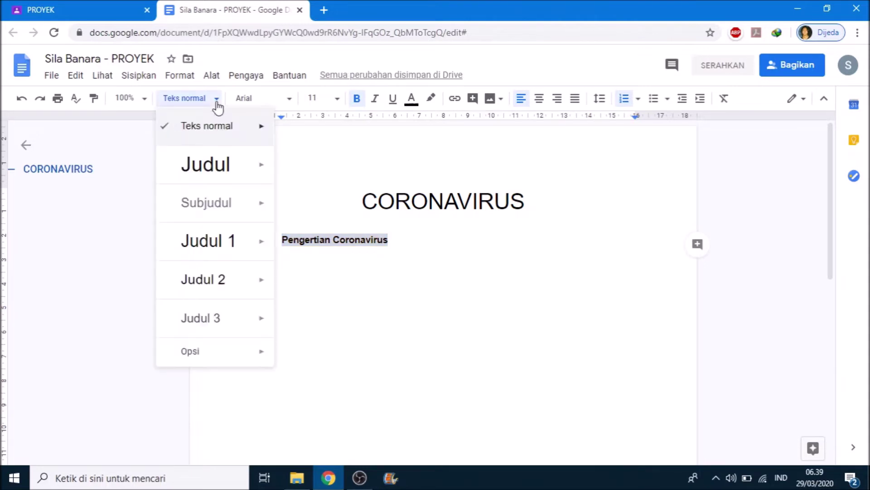
mouse_move(236, 202)
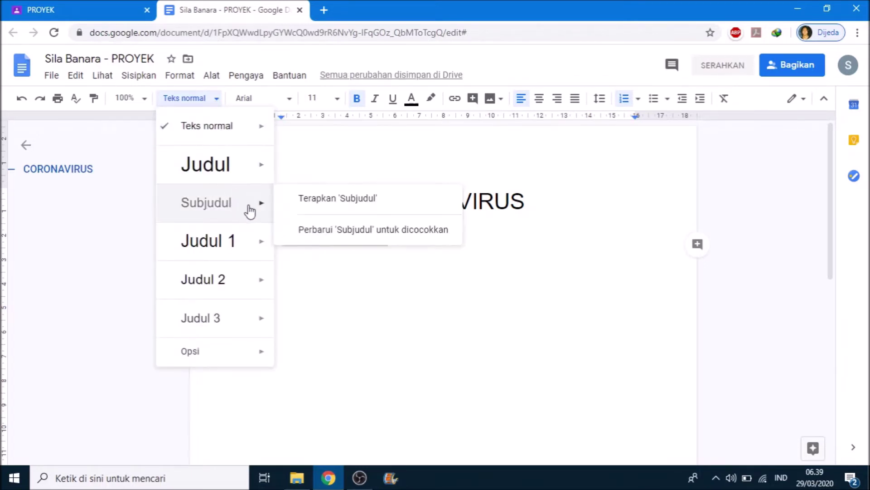
click(405, 206)
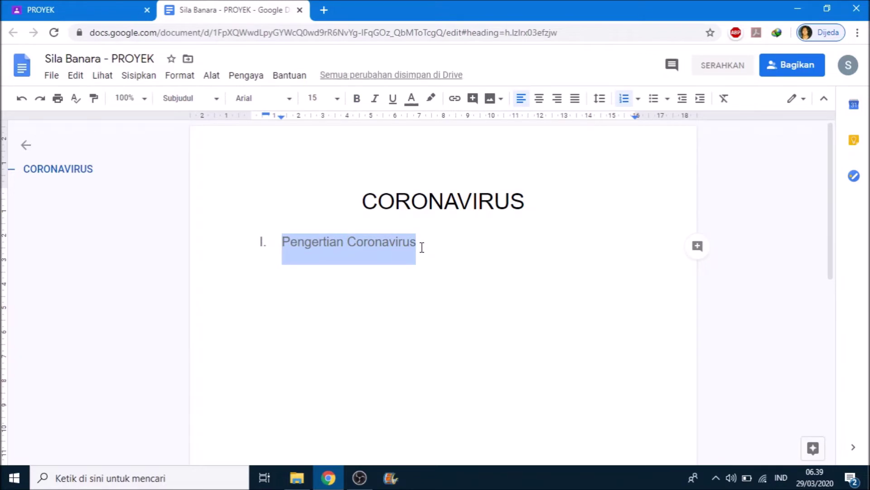
Step: Set the "Pengertian Coronavirus" heading's text color to black and reduce its left indent to about 0.75 cm
click(412, 103)
click(417, 122)
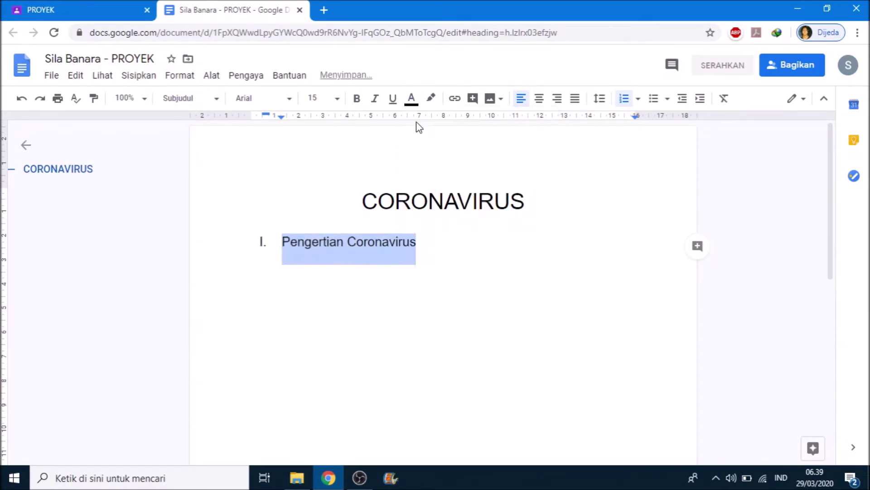
drag(281, 118, 268, 119)
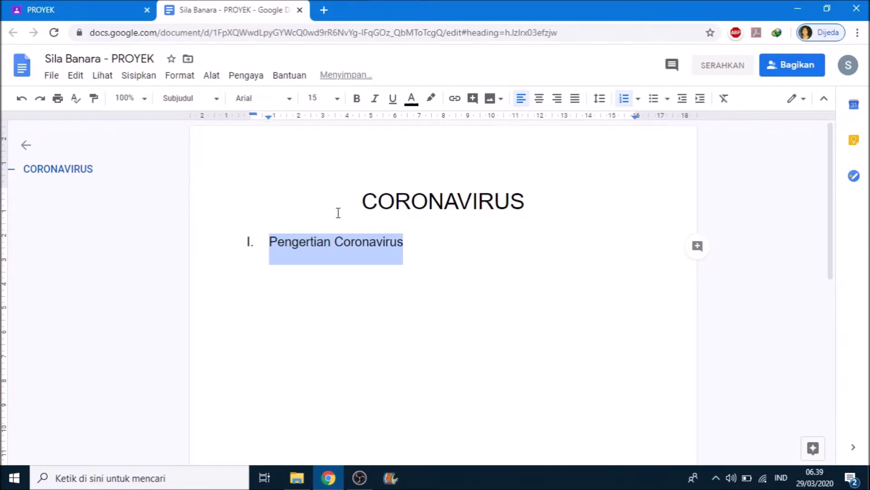
Step: Add an empty line without numbering or indent below the "Pengertian Coronavirus" heading
click(413, 244)
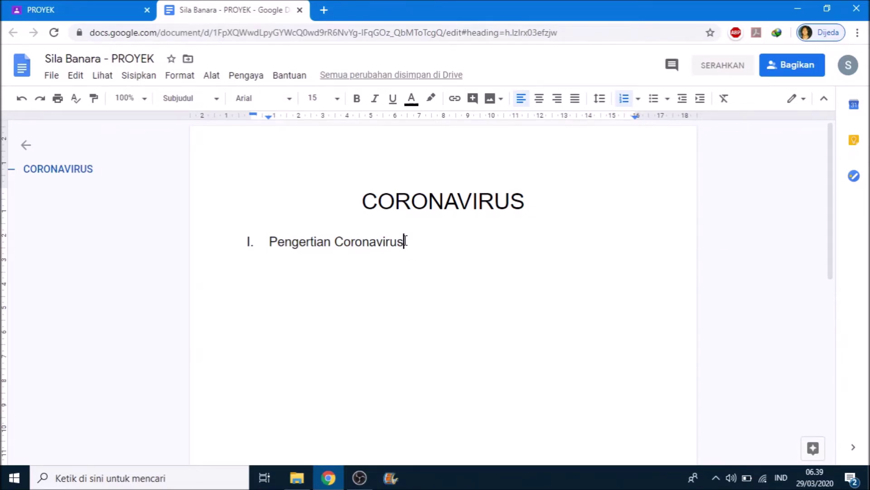
key(Return)
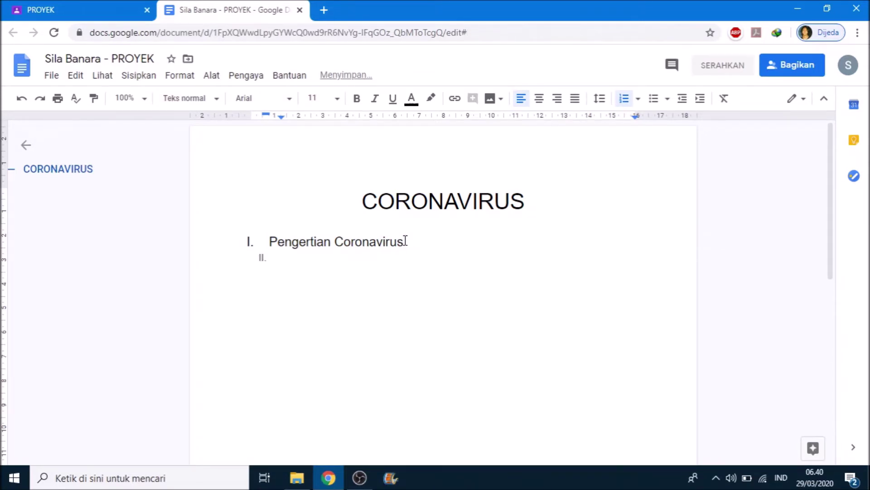
key(BackSpace)
key(BackSpace)
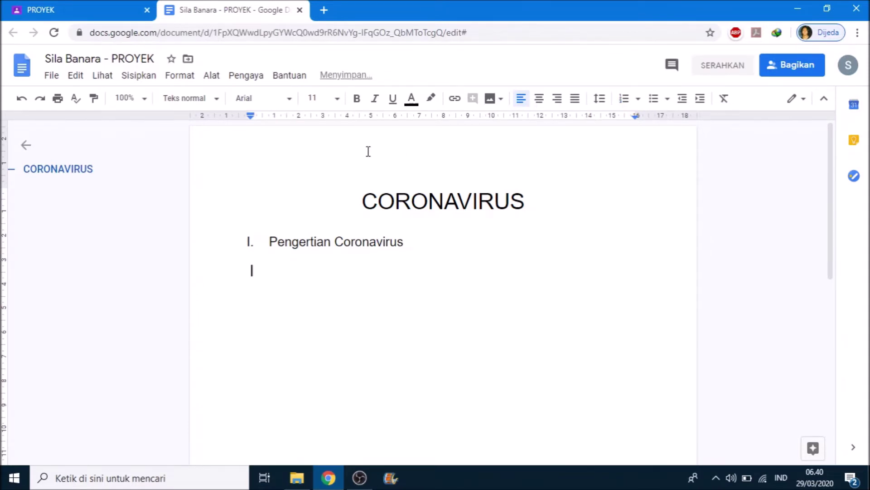
click(251, 118)
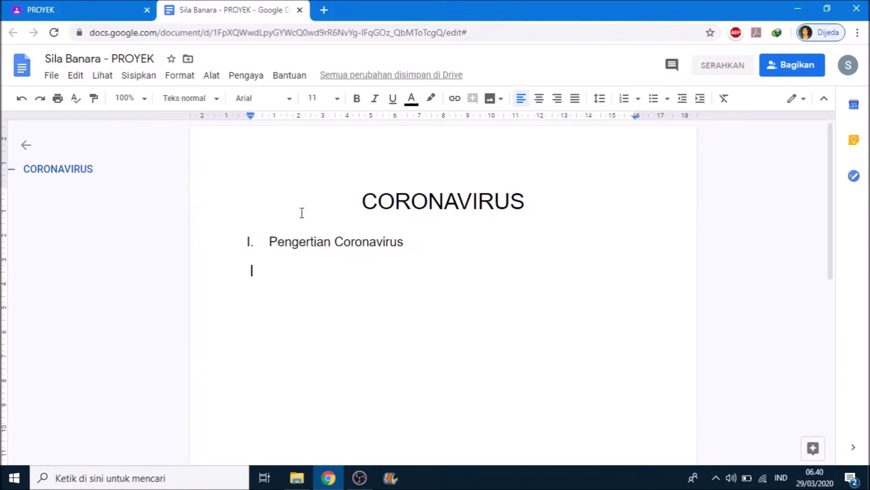
Step: Search Google for "pengertian coronavirus" in a new browser tab and open the Alodokter article on Virus Corona
click(324, 11)
click(330, 31)
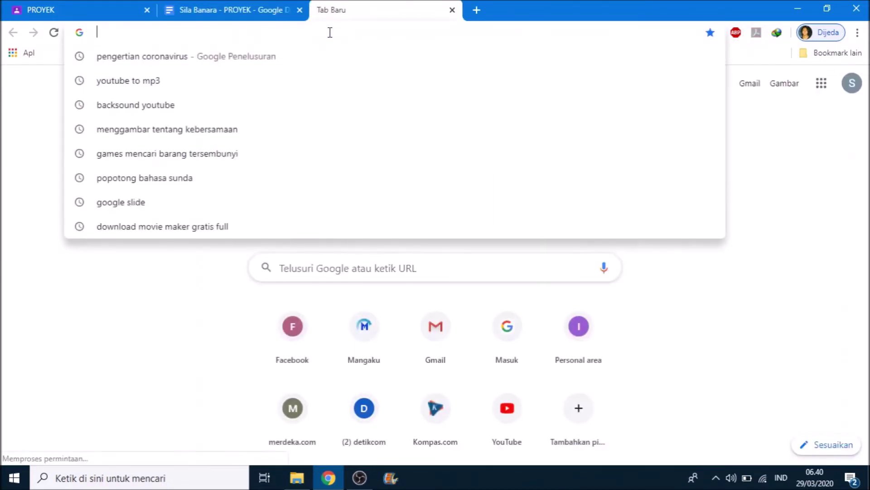
click(185, 58)
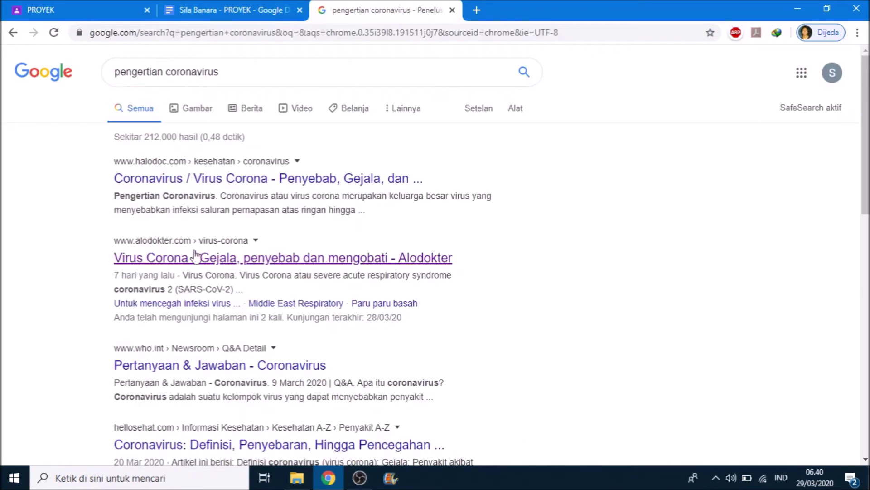
click(249, 266)
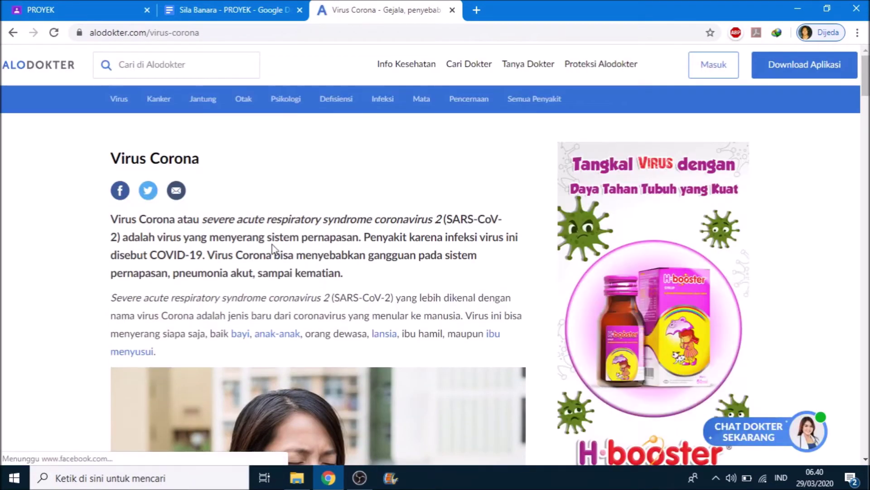
Step: Copy the paragraph beginning "Coronavirus adalah kumpulan virus" just above the Gejala Virus Corona section
drag(868, 84, 868, 133)
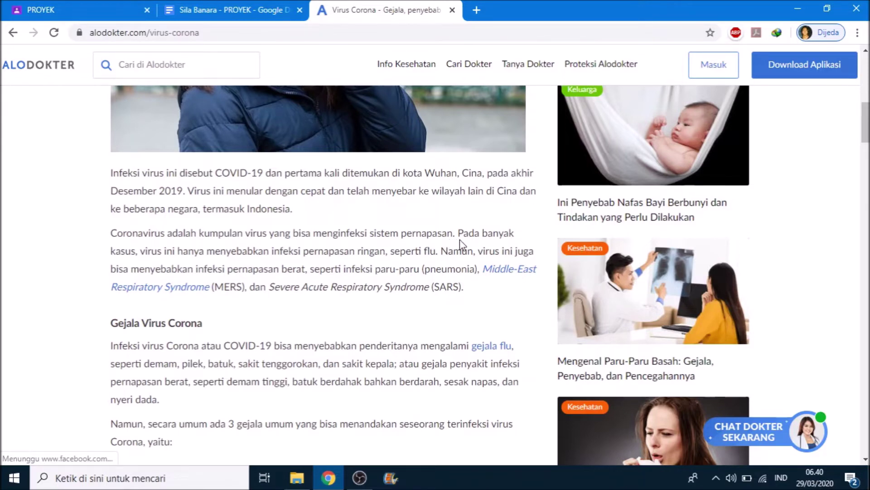
drag(107, 234, 475, 294)
key(ctrl+c)
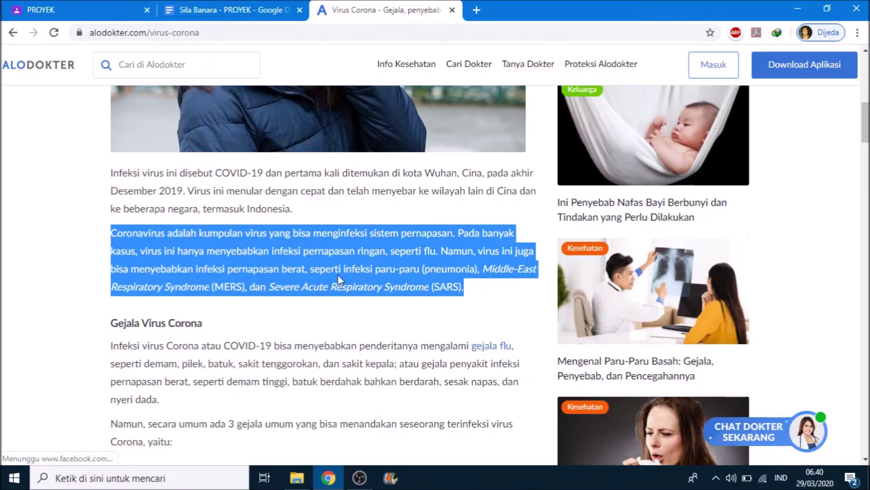
Step: Copy the selected "Coronavirus adalah kumpulan virus" paragraph and paste it on the empty line below the "Pengertian Coronavirus" heading in the document
right_click(368, 256)
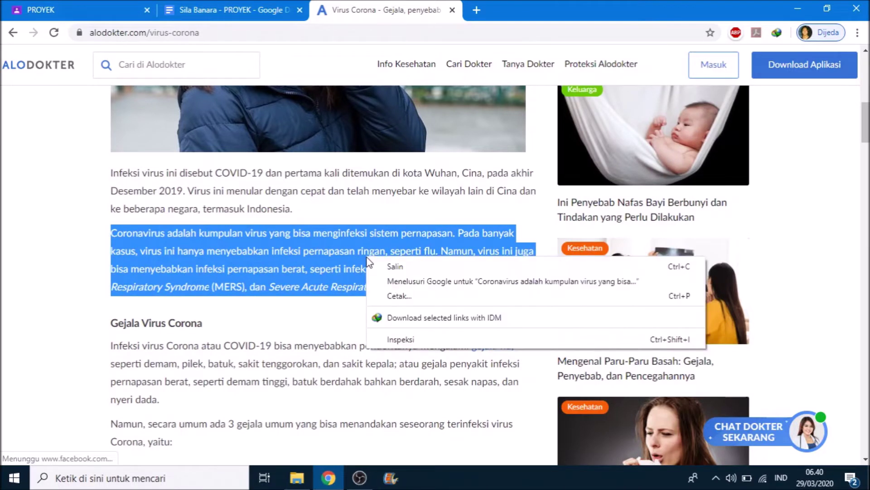
click(438, 265)
click(251, 8)
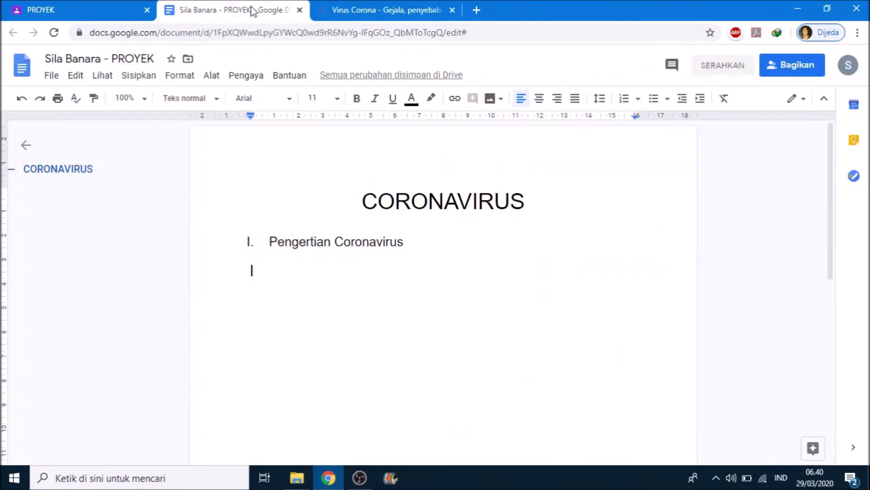
click(261, 292)
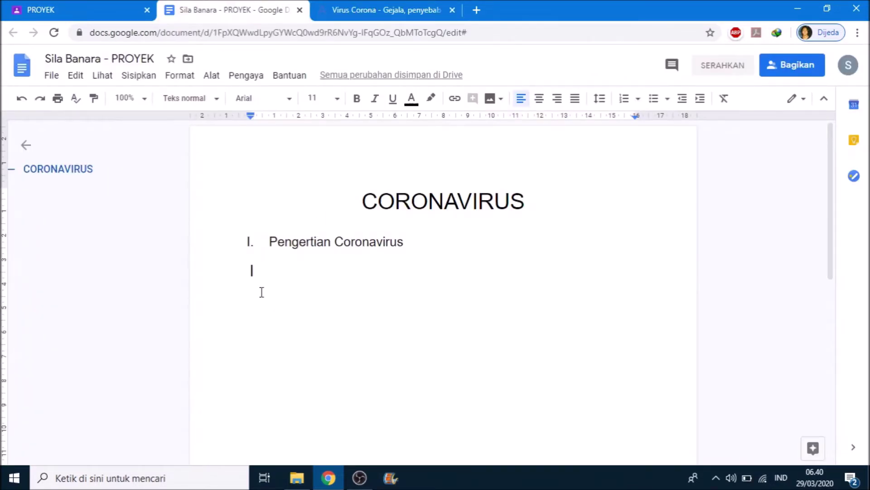
right_click(253, 271)
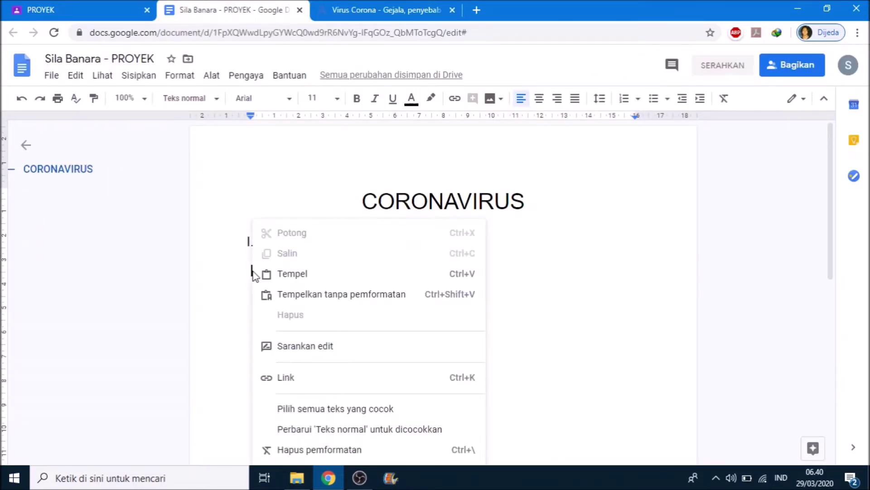
click(299, 275)
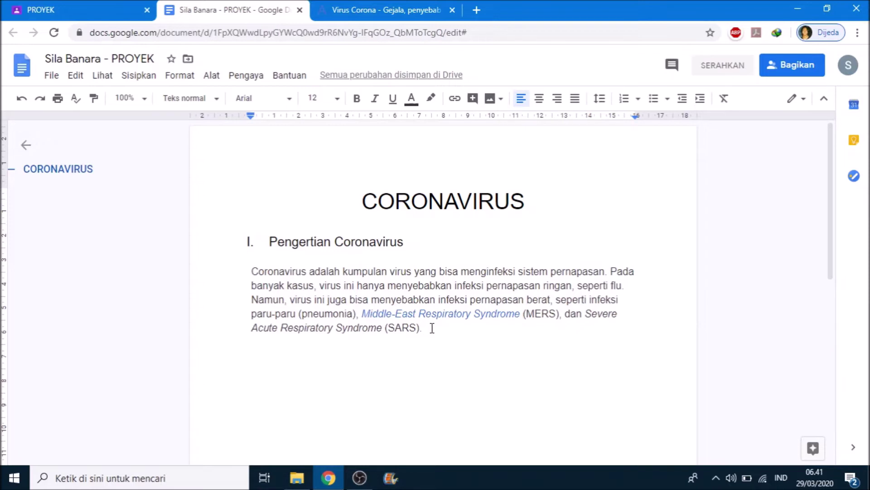
Step: Justify the pasted paragraph under the "Pengertian Coronavirus" heading
drag(431, 327, 255, 272)
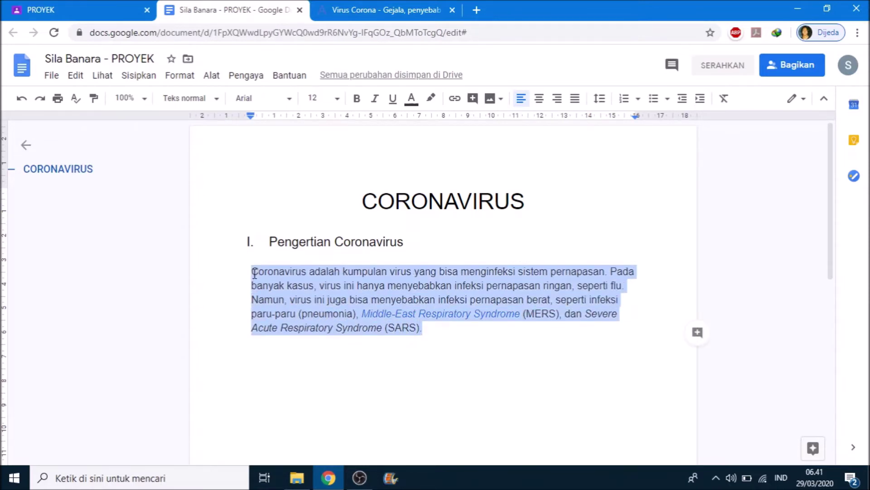
click(577, 104)
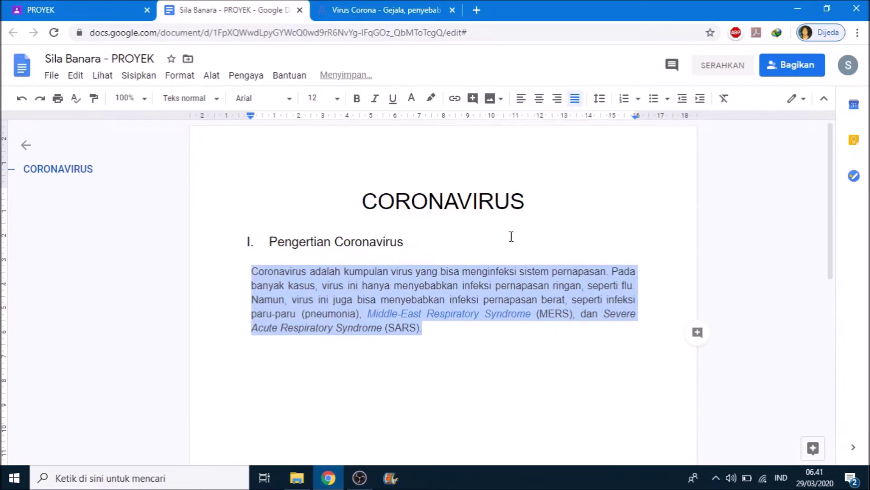
click(444, 330)
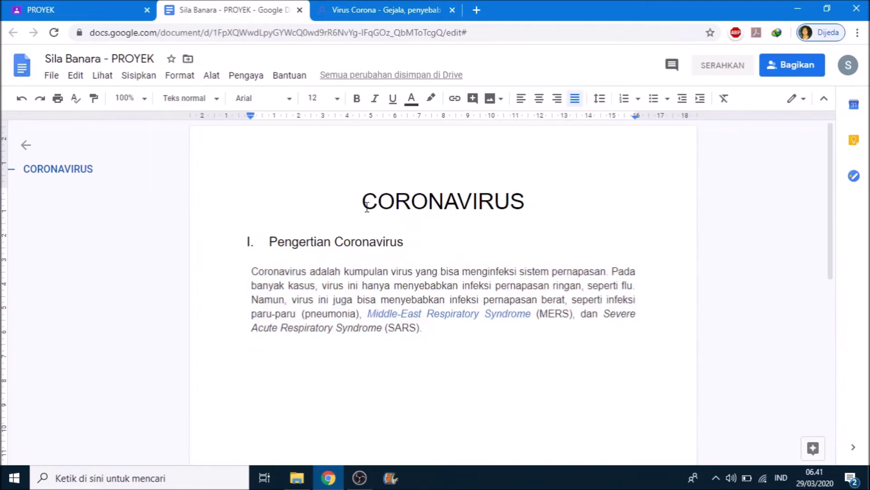
Step: Set the line spacing of the title, the "Pengertian Coronavirus" heading and the paragraph below it to 1.5
drag(363, 202, 424, 331)
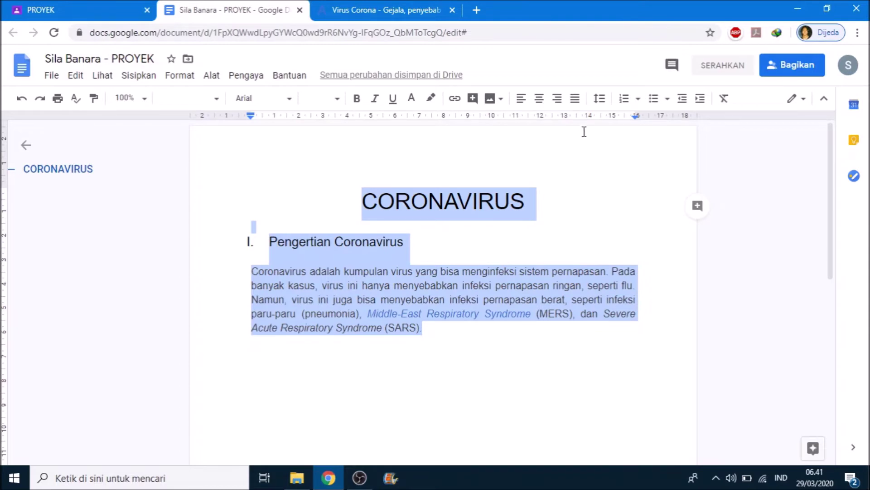
click(600, 98)
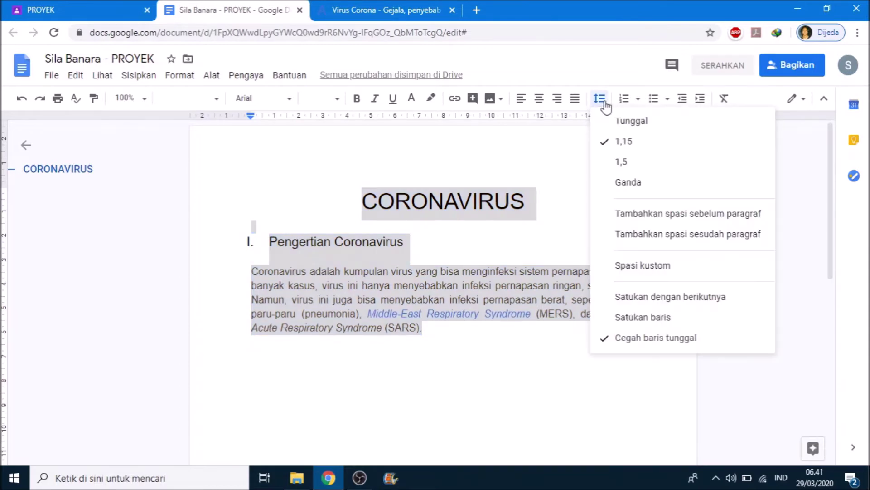
click(628, 163)
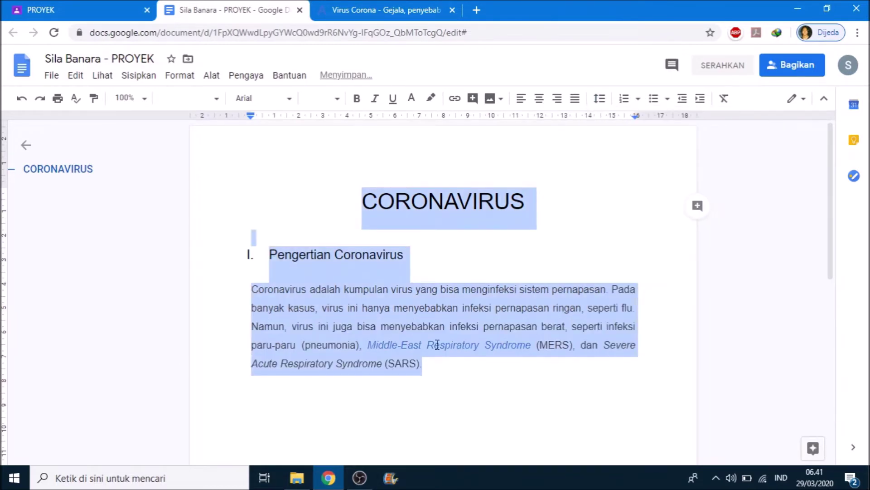
click(433, 368)
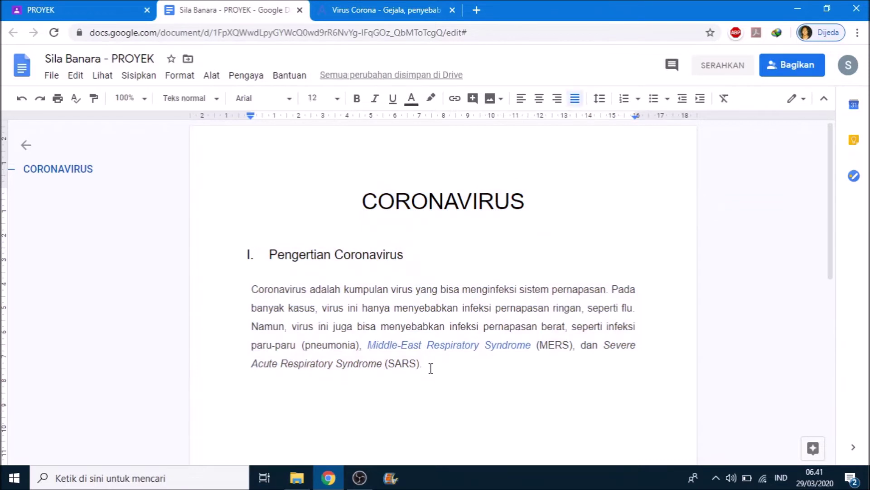
Step: Copy the photo of the masked woman from the Alodokter article and paste it on a new line below the paragraph
key(Return)
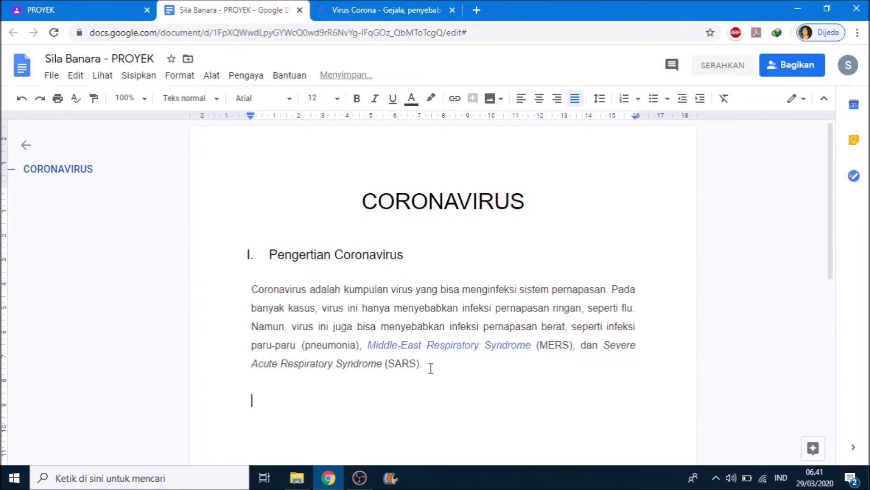
drag(839, 262, 825, 310)
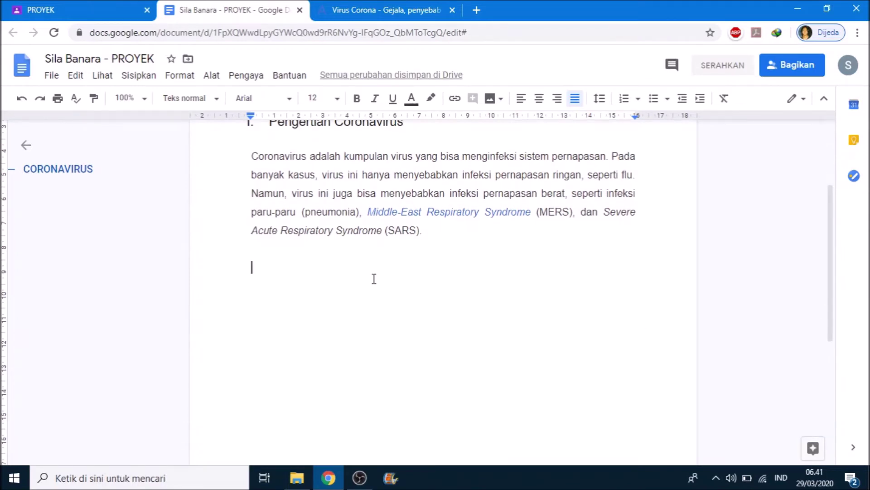
click(376, 13)
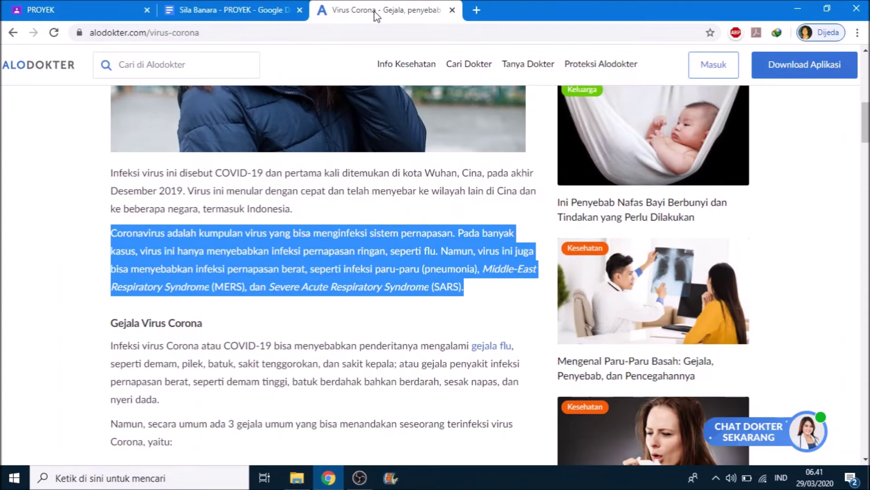
drag(866, 136, 867, 108)
scroll(761, 174, down, 1)
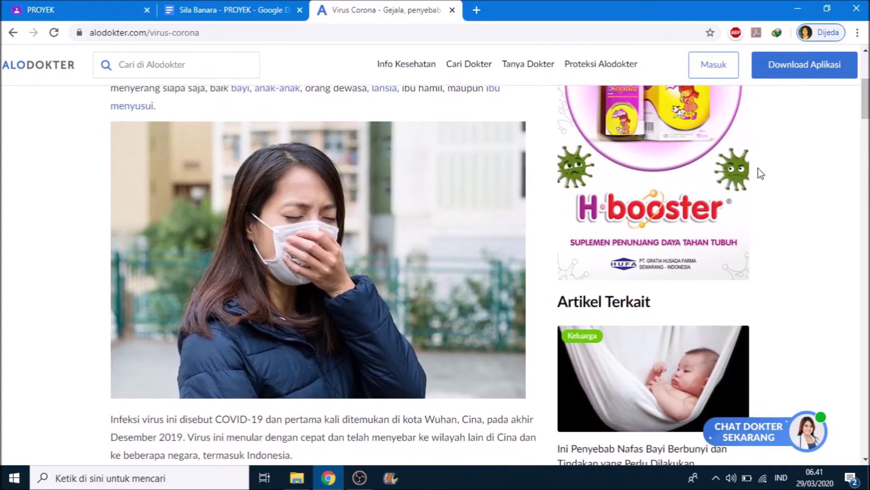
right_click(404, 208)
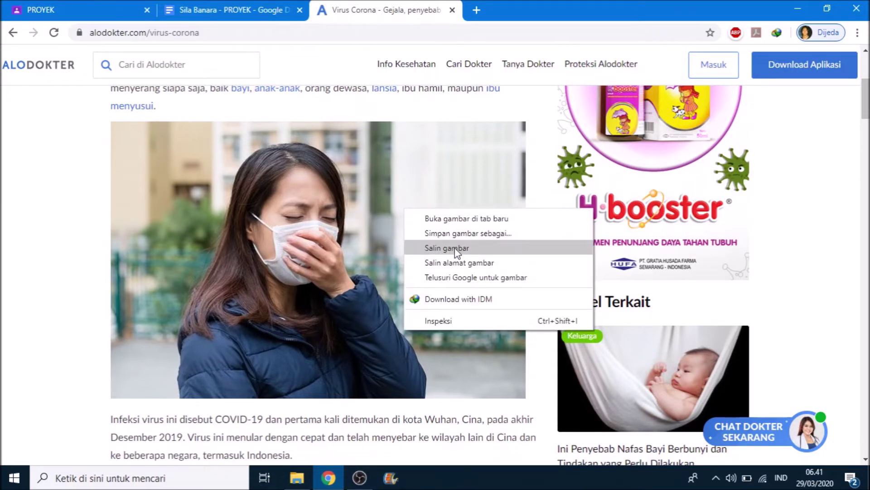
click(474, 248)
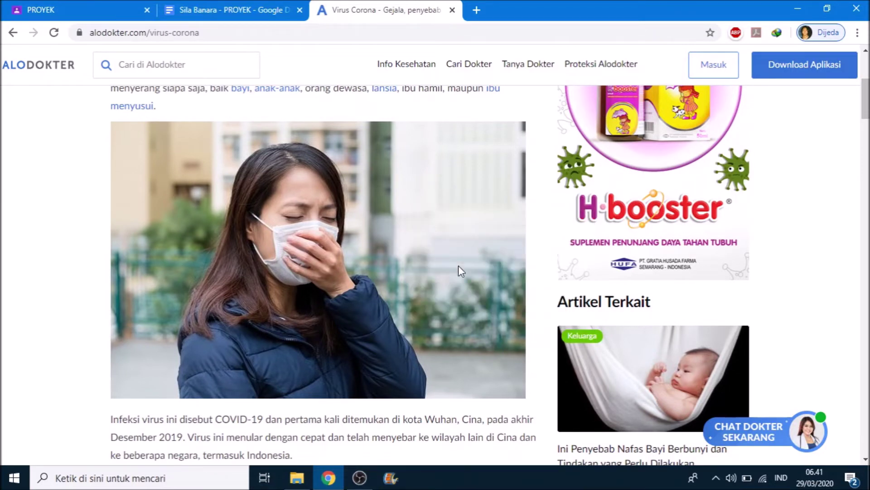
click(240, 10)
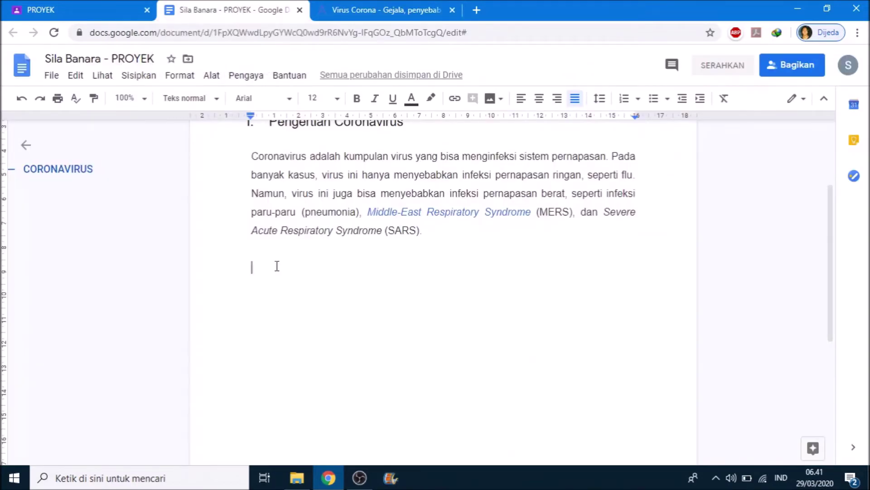
right_click(255, 271)
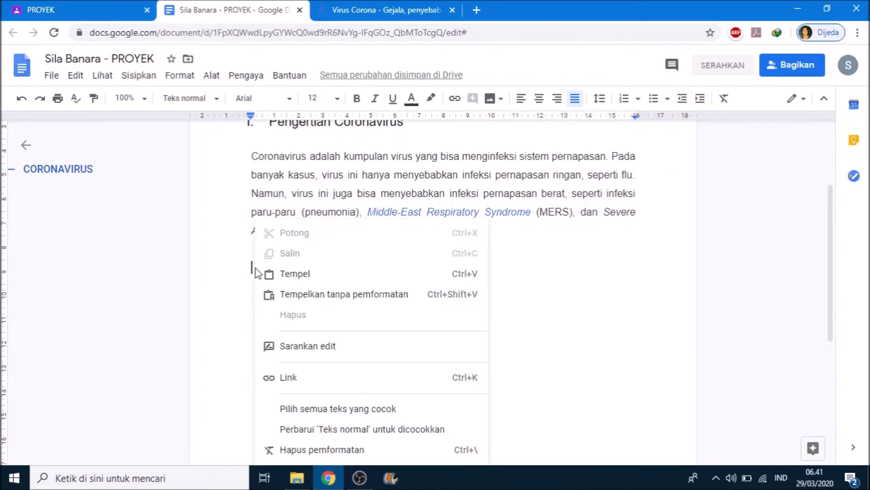
click(333, 278)
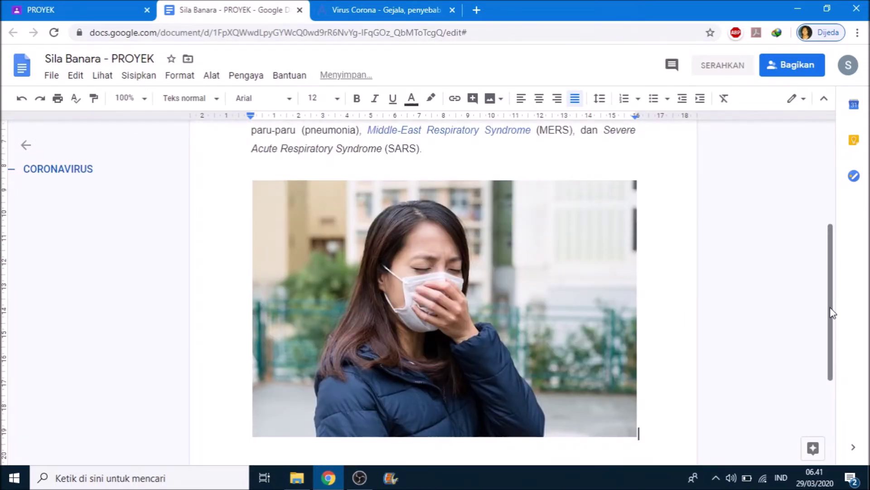
Step: Shrink the pasted photo proportionally to about 10 cm wide
drag(836, 311, 836, 327)
click(588, 310)
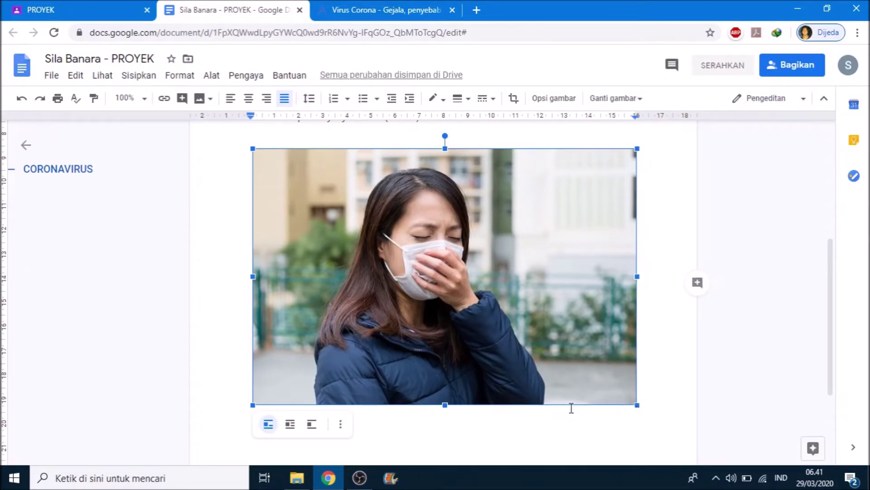
drag(638, 405, 496, 302)
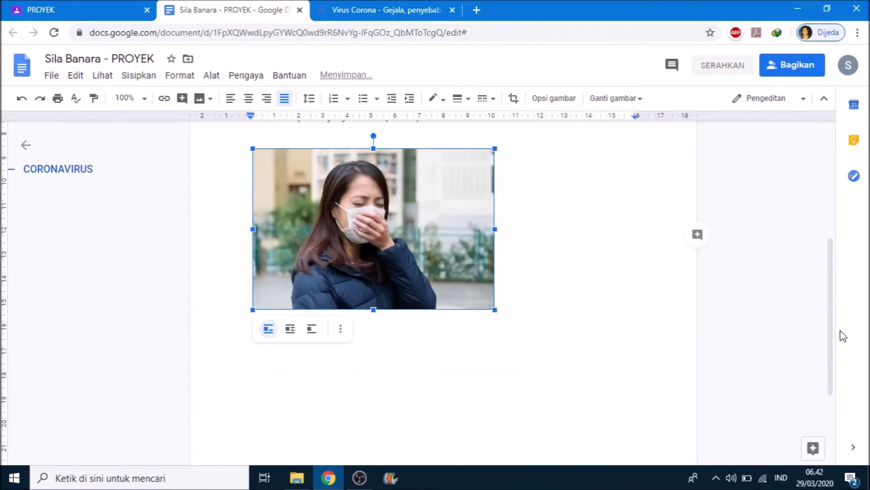
drag(836, 336, 826, 303)
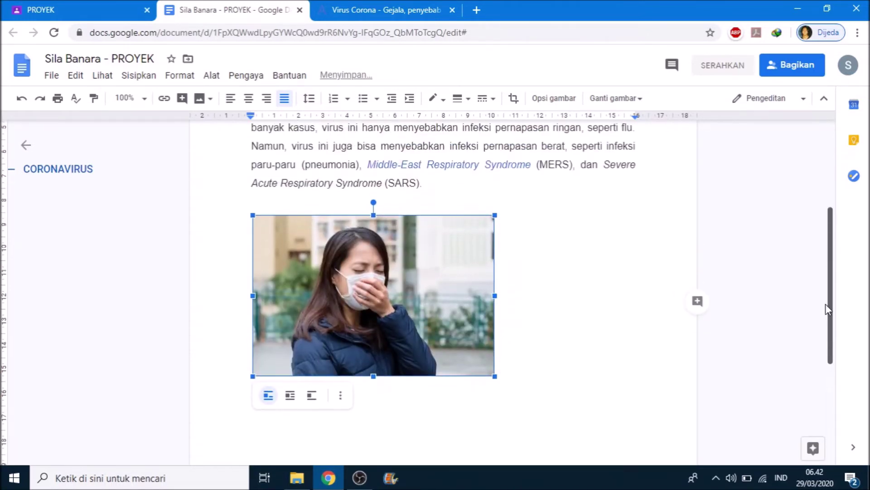
Step: Add the caption "Gambar 1. Penderita penyakit Coronavirus" below the photo, followed by a new line reading "Sumber gambar :"
click(504, 370)
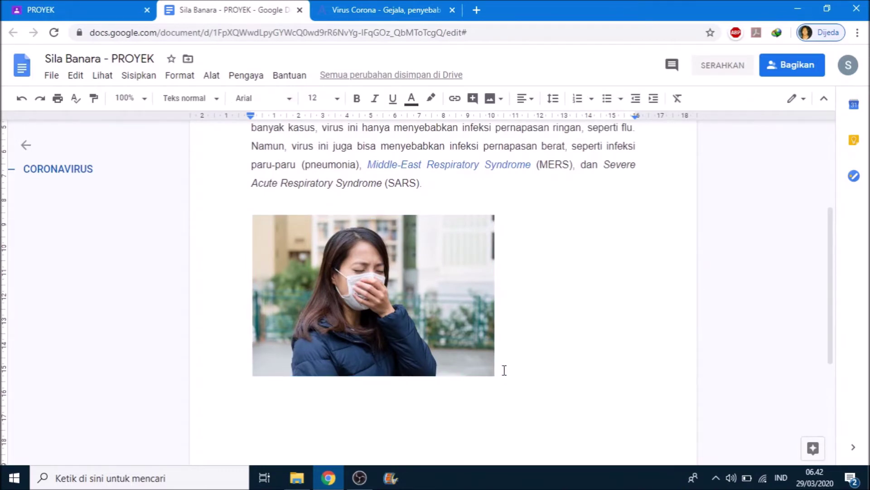
key(Return)
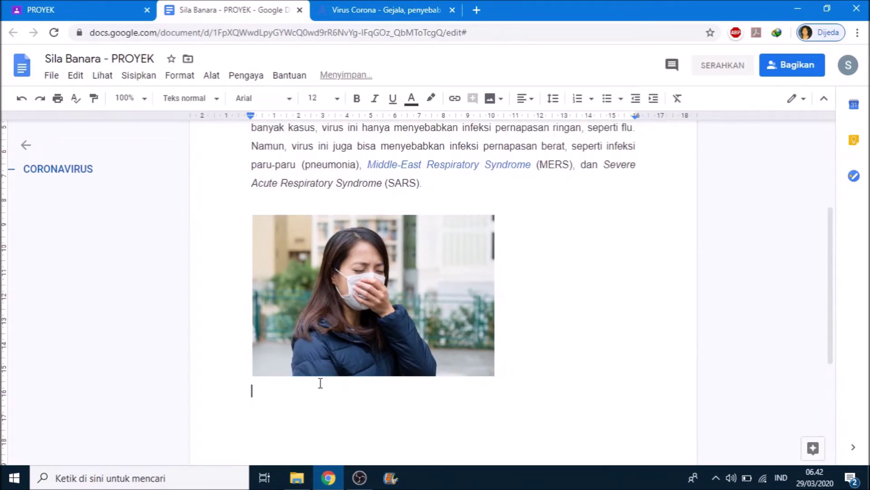
text(Gambar)
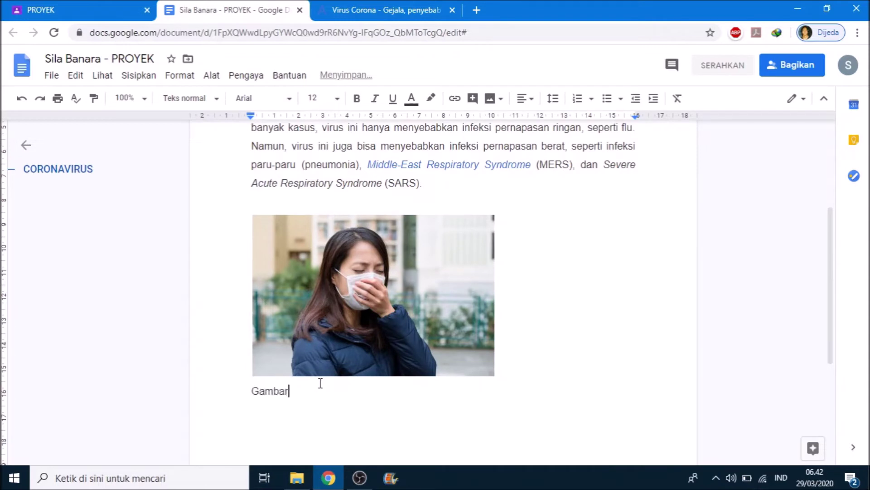
text( 1. Penderita penyakit Coronav)
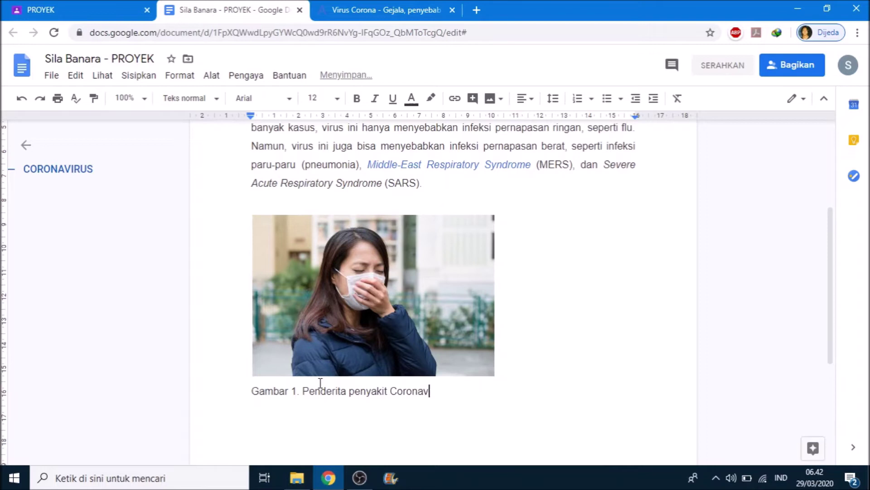
text(irus)
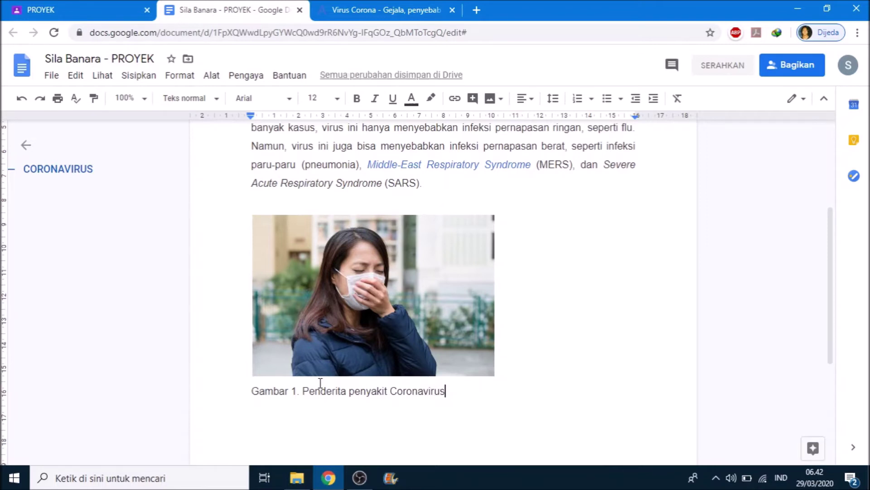
key(Return)
text(Sumber gambar :)
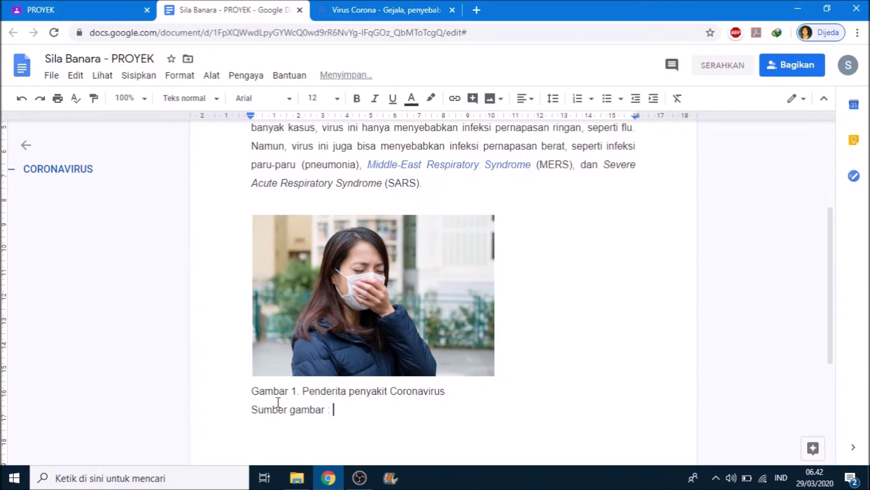
Step: Copy the photo's image address from the Alodokter article and paste it after "Sumber gambar :" in the document
click(415, 7)
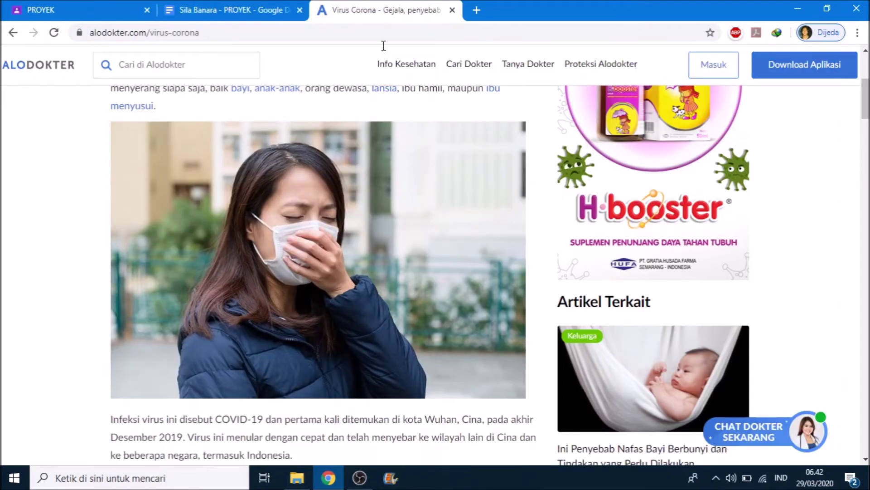
right_click(381, 245)
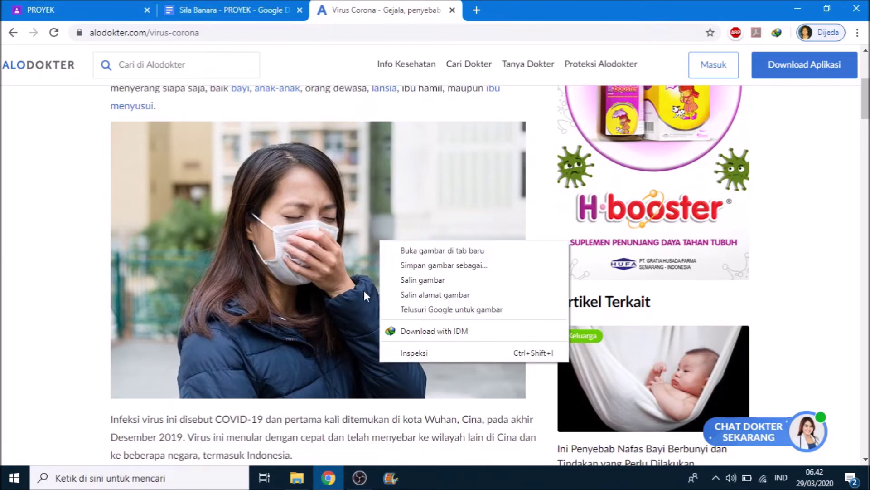
click(505, 294)
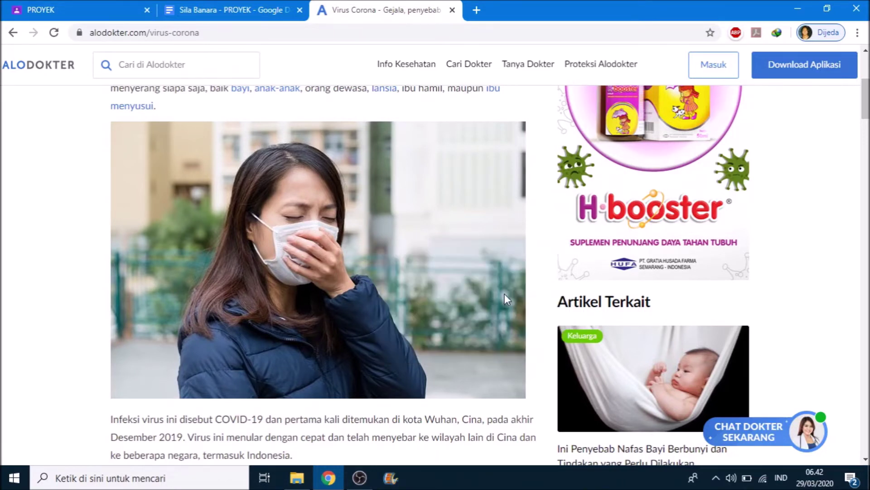
click(239, 10)
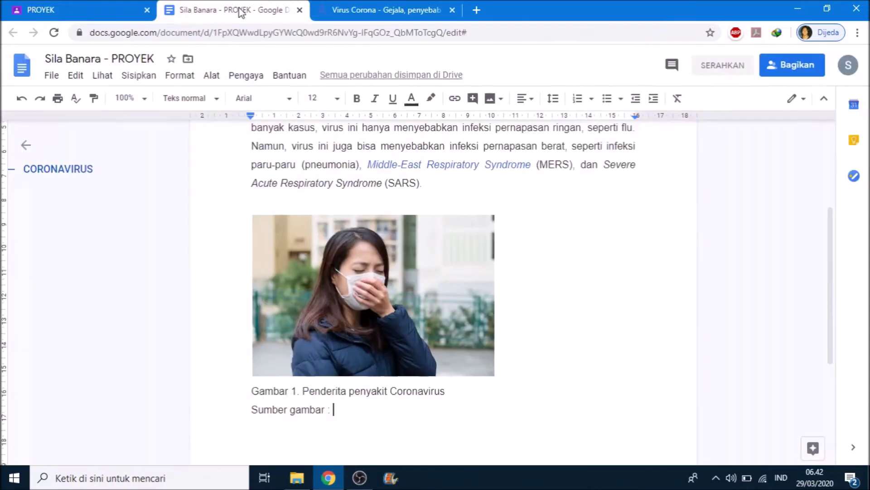
right_click(344, 409)
click(385, 199)
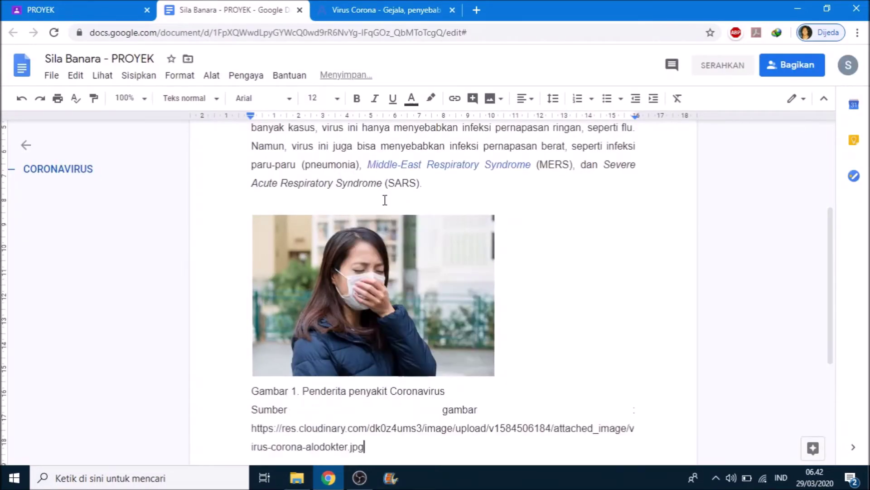
Step: Set the whole image source text below the caption to font size 8 and align it left
shift+click(254, 409)
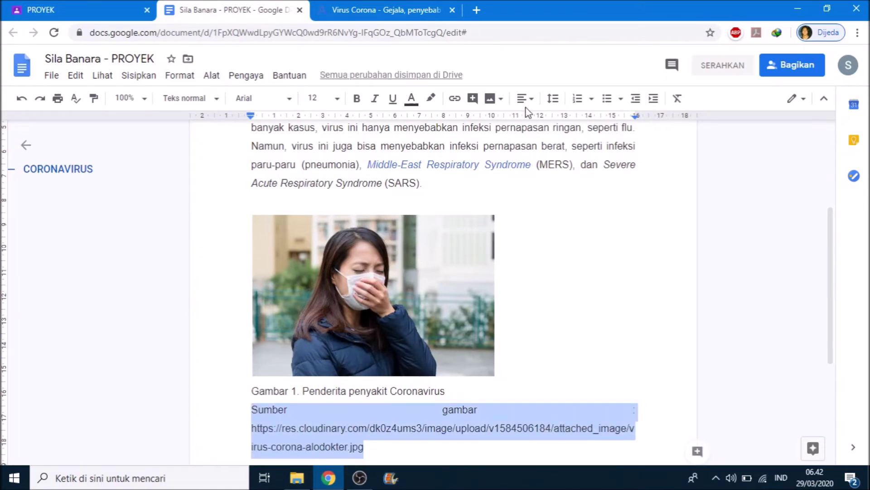
click(337, 99)
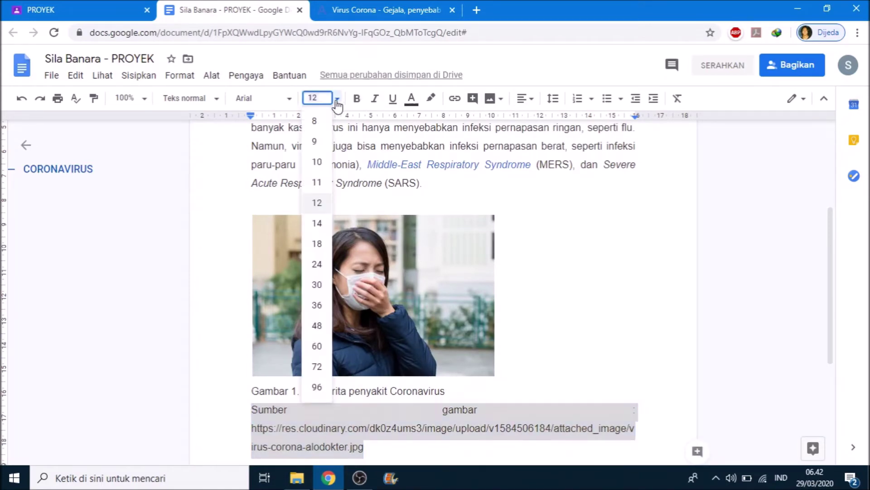
click(314, 121)
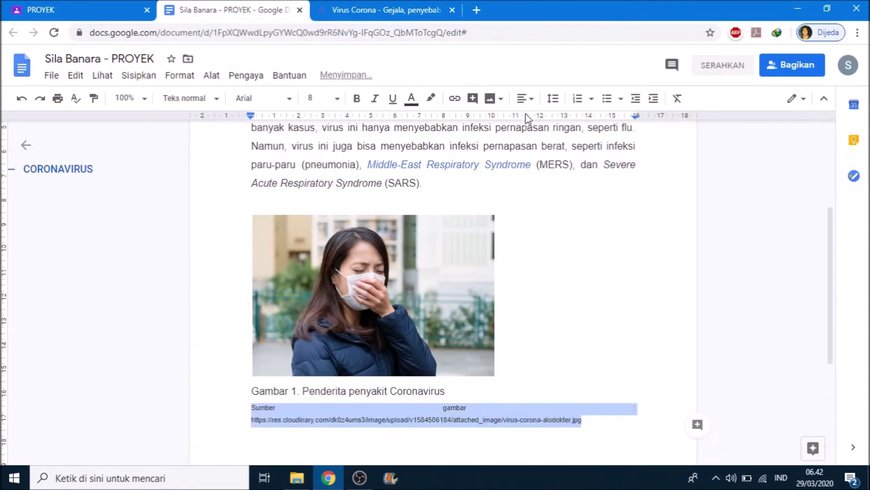
click(521, 99)
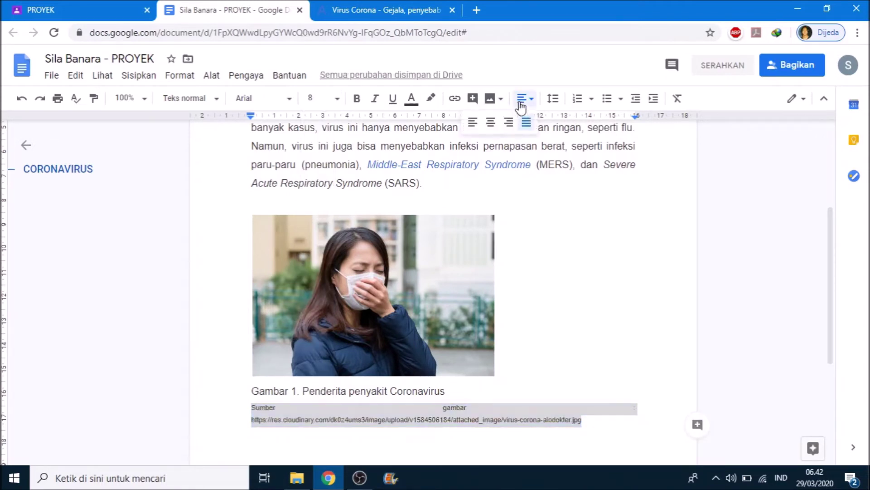
click(473, 128)
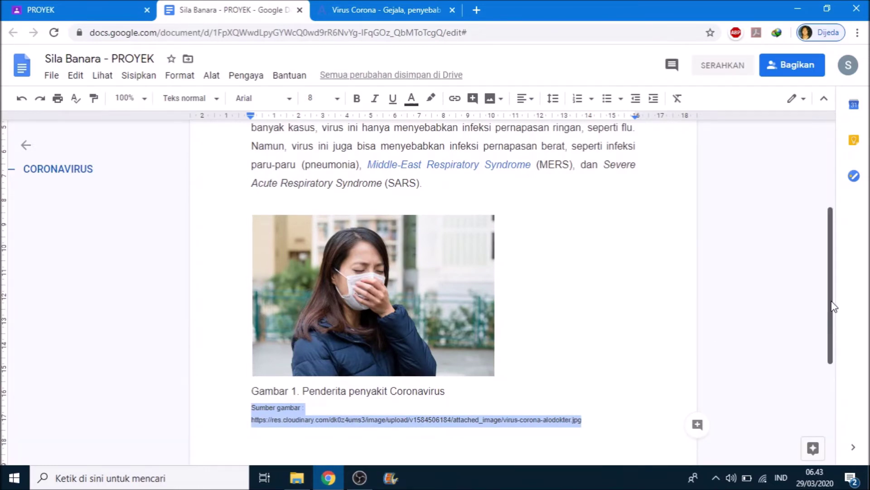
Step: Reduce the image source text to font size 7 and start a new line after it
scroll(607, 358, down, 1)
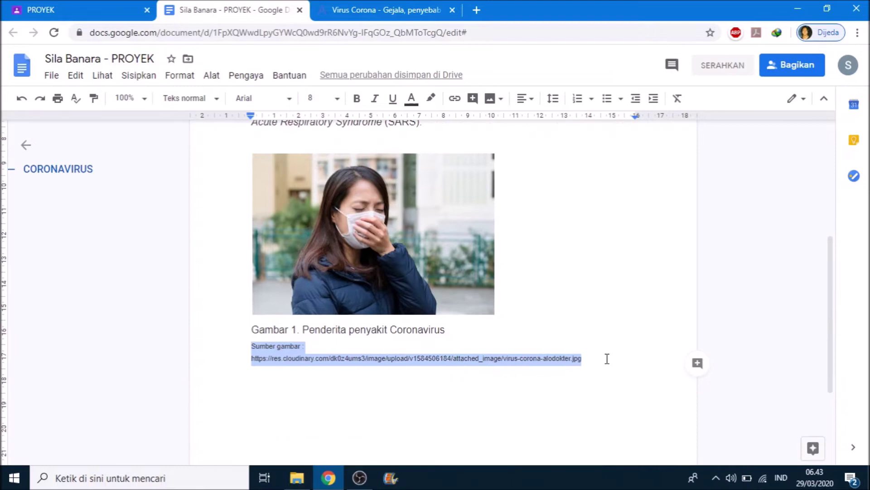
click(337, 99)
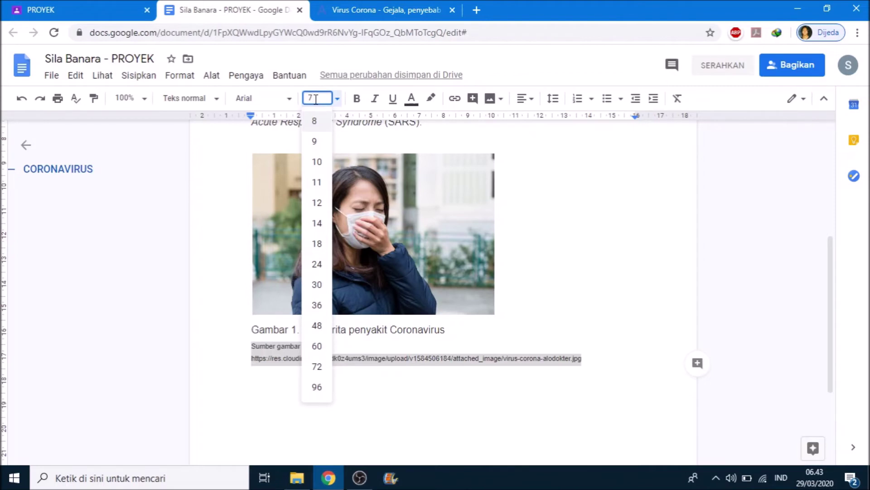
key(Return)
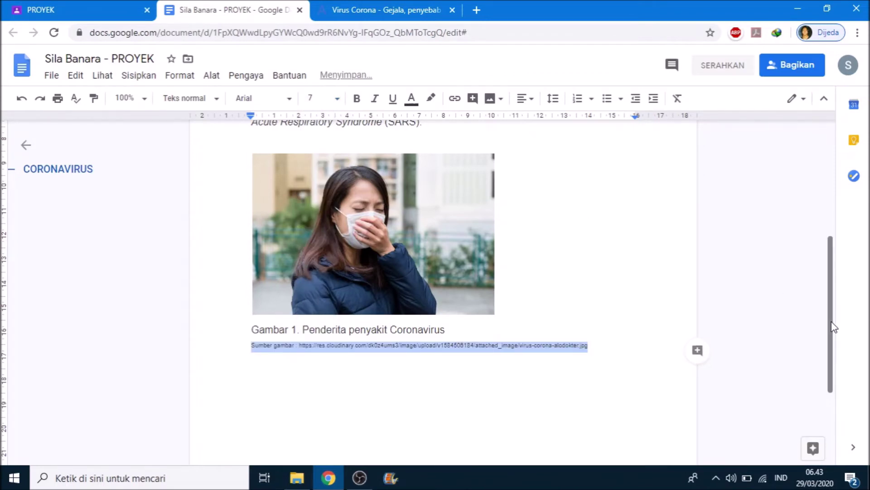
scroll(836, 311, up, 1)
click(611, 383)
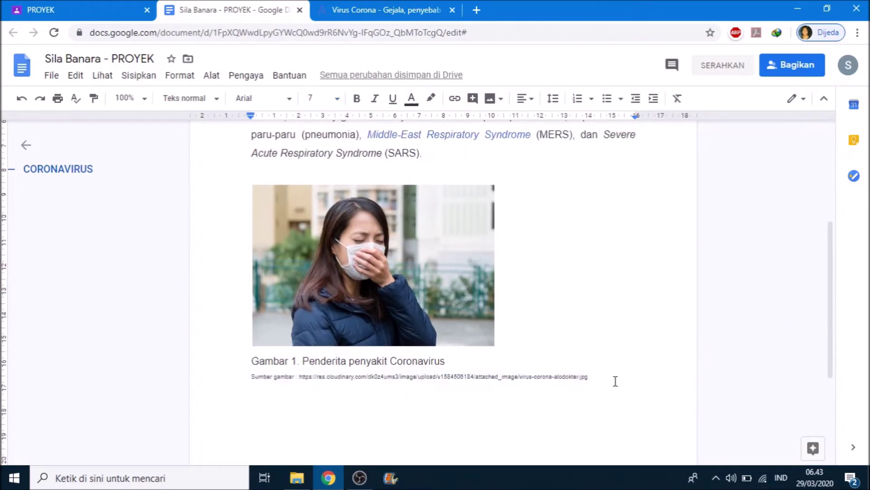
key(Return)
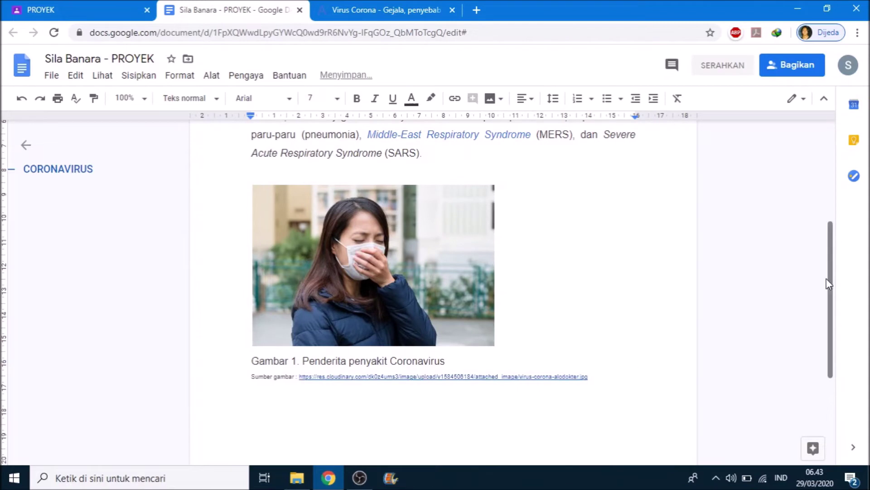
Step: Insert a bar chart on the empty line below the image source text
drag(834, 303, 824, 379)
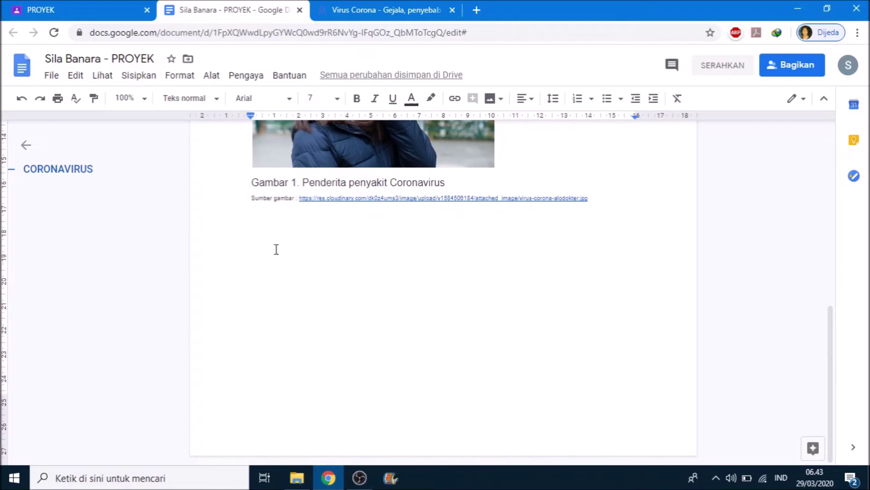
click(150, 84)
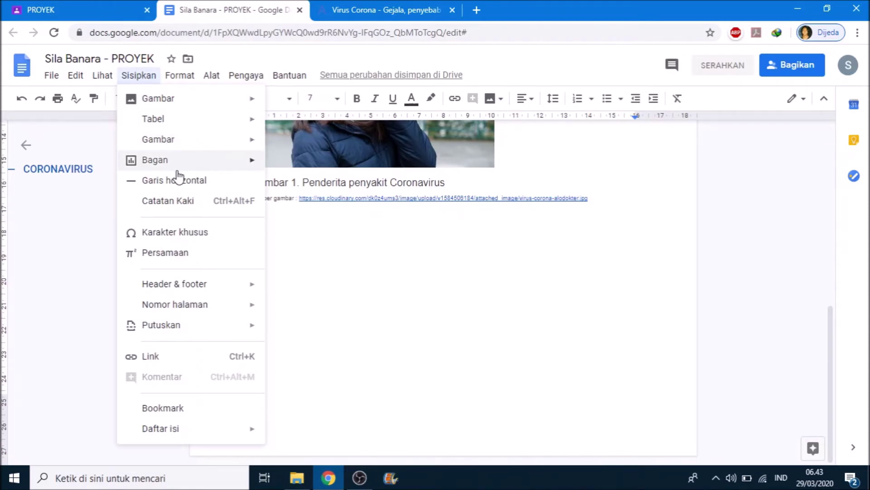
mouse_move(184, 170)
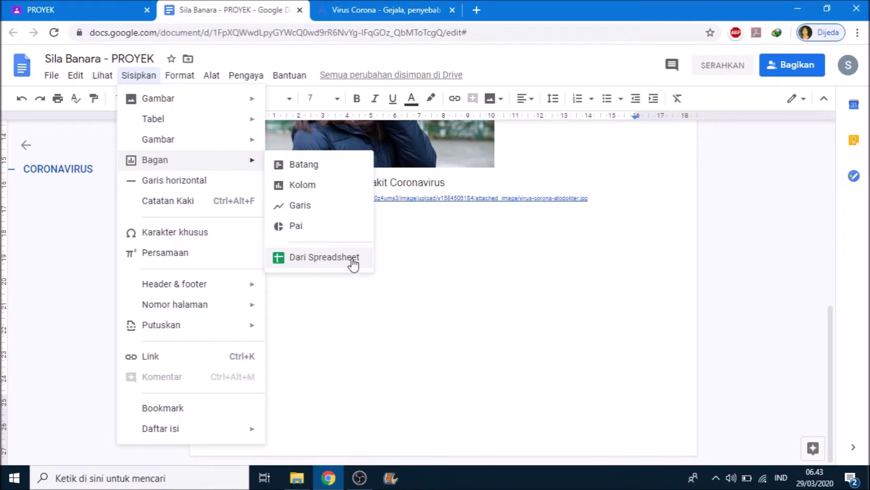
click(330, 172)
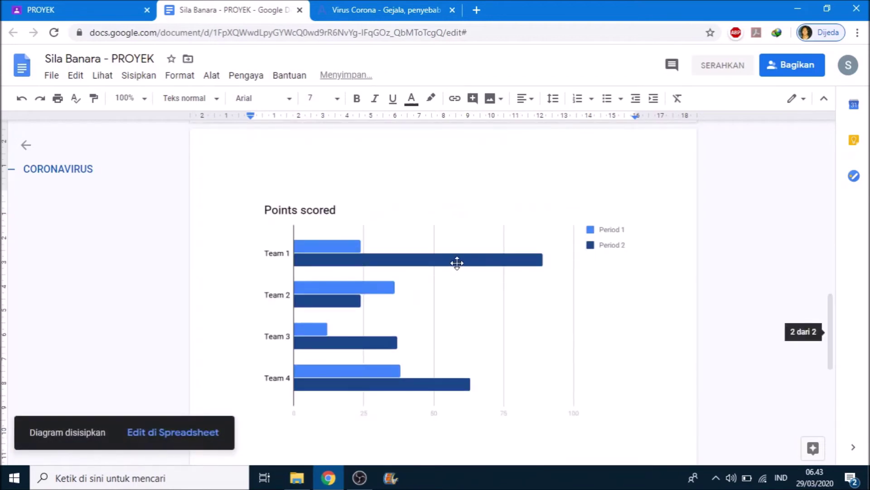
Step: Open the source spreadsheet linked to the inserted bar chart
click(555, 246)
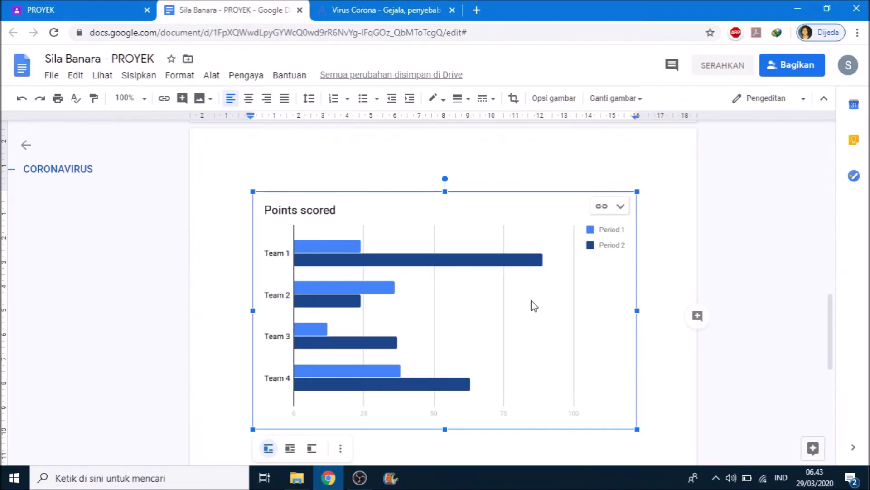
click(621, 208)
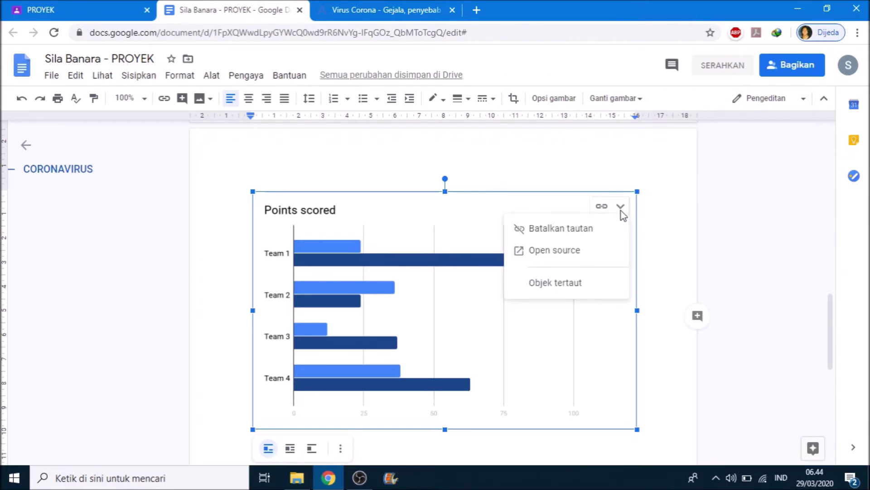
click(590, 253)
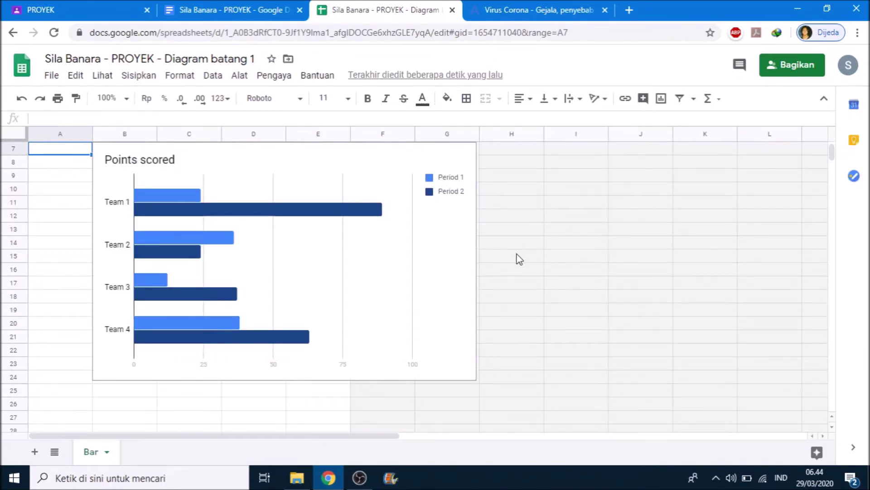
Step: Rename the chart data's column headers "Period 1" and "Period 2" as "Indonesia" and "Italia"
scroll(834, 150, up, 2)
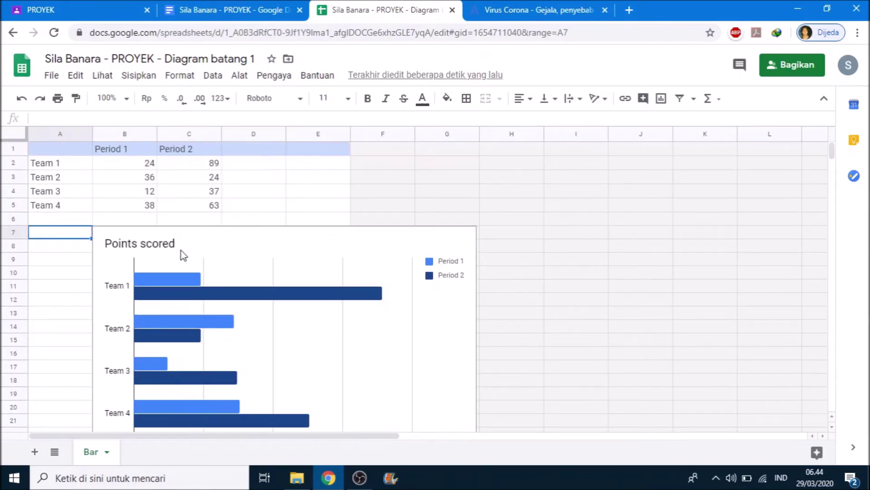
click(146, 167)
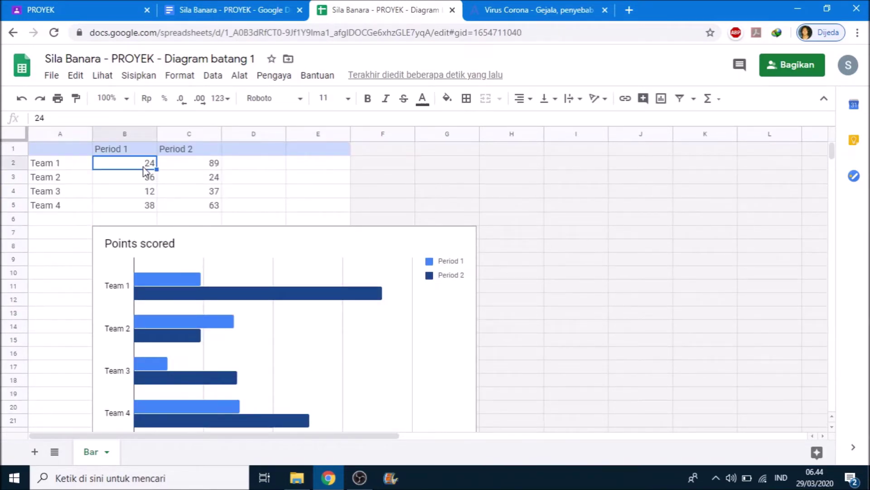
click(121, 151)
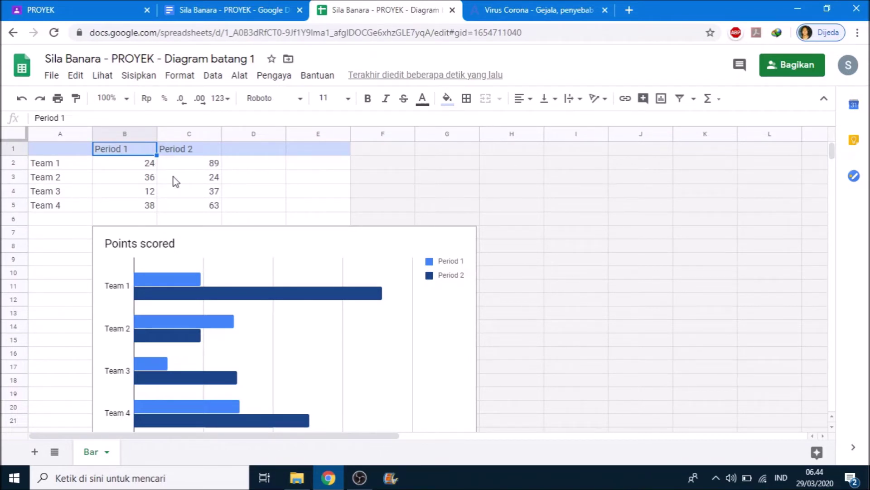
text(Indonesia)
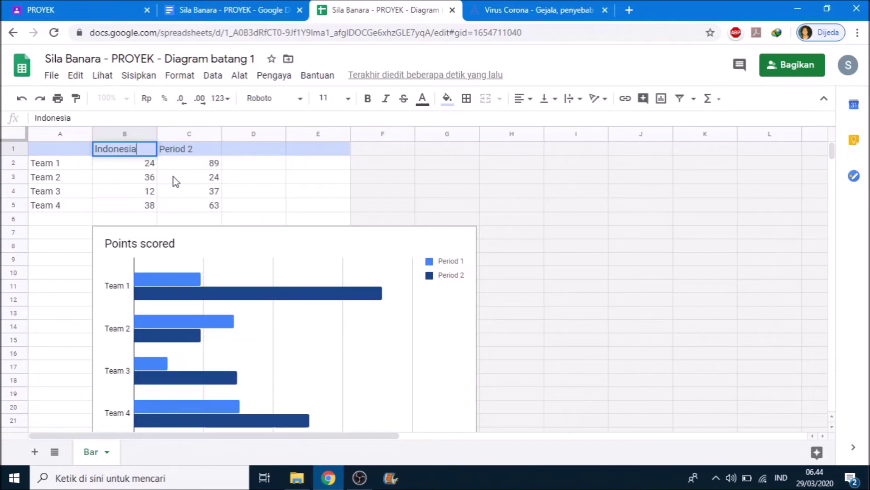
key(Tab)
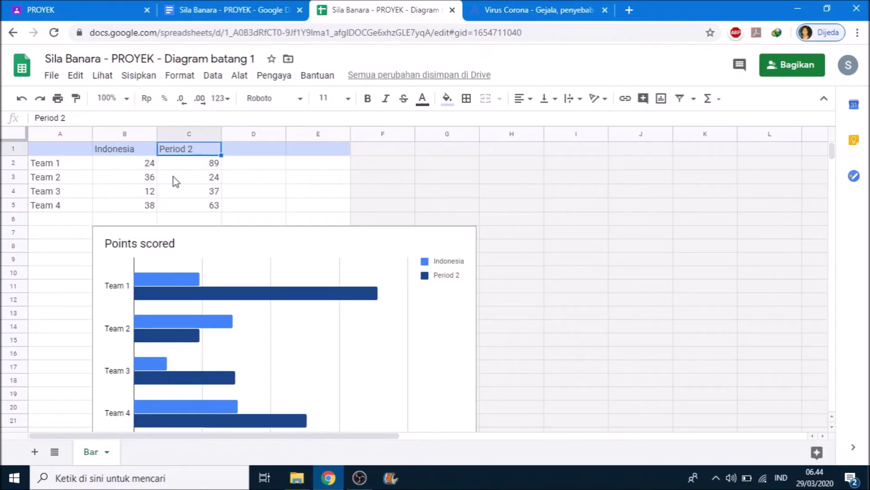
text(Italia)
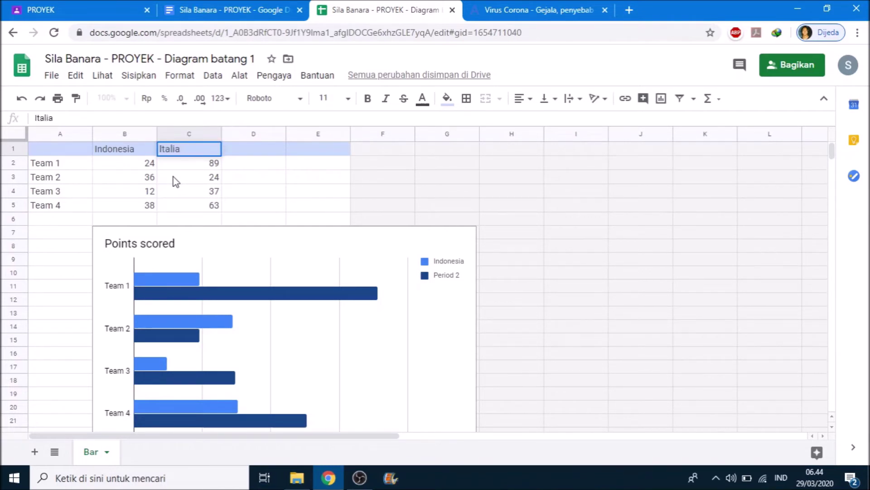
Step: Replace the four team labels in A2 to A5 with "Januari 2020", "Februari 2020", "Maret 2020" and "April 2020"
click(68, 164)
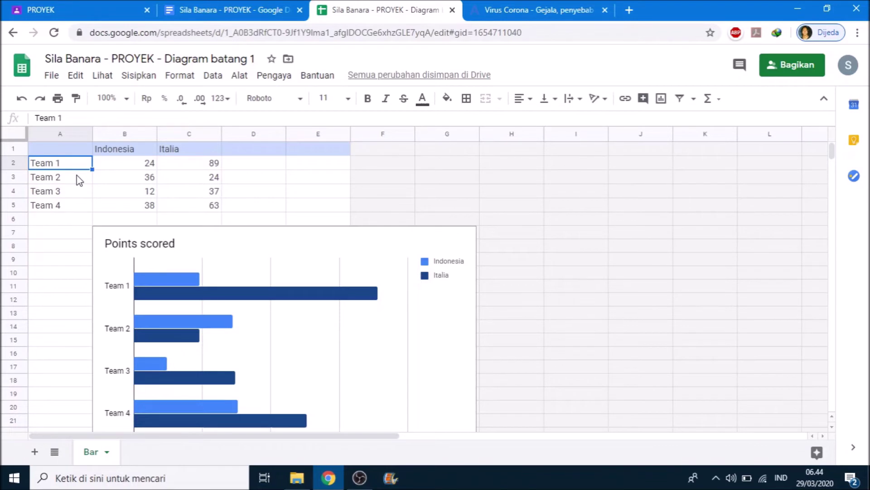
text(Januari 2020)
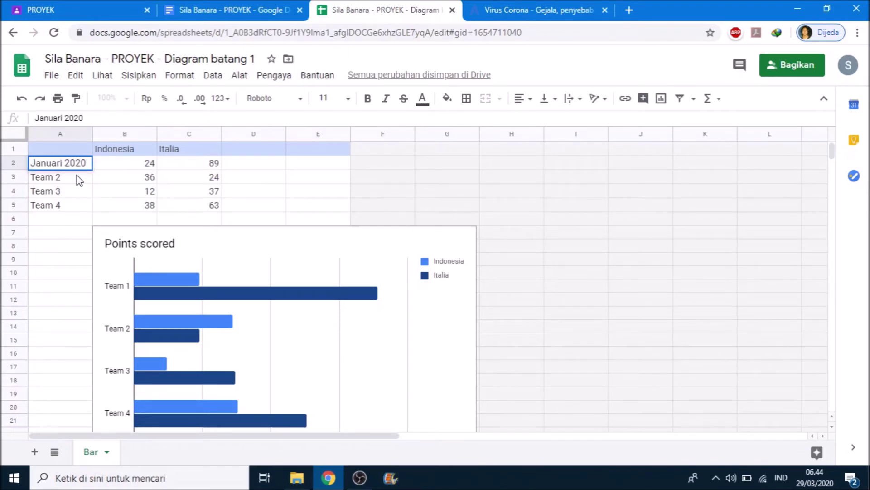
key(Return)
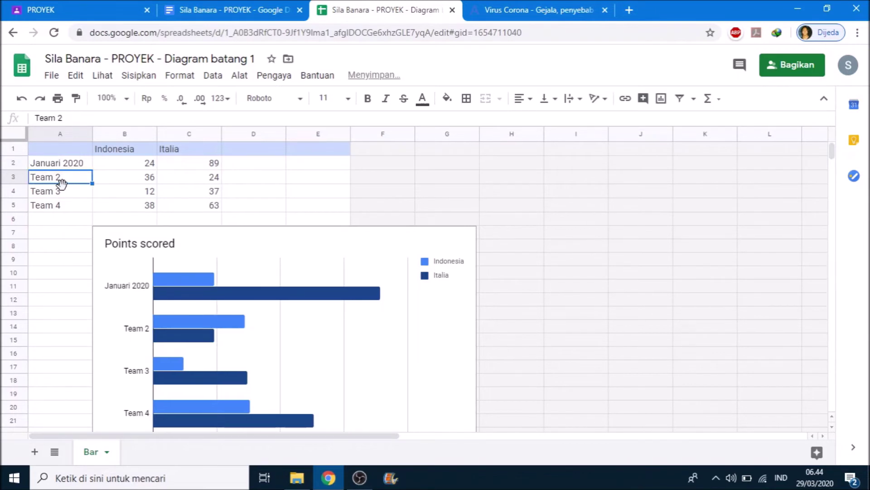
text(Februari 2020)
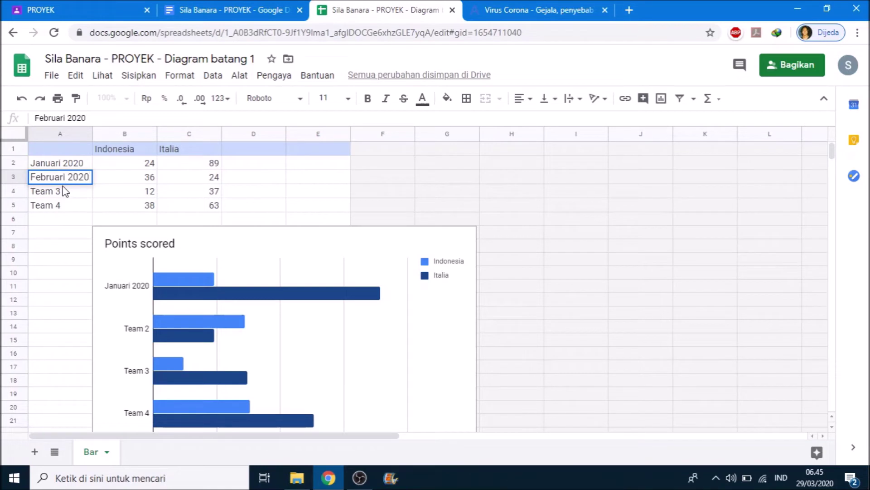
click(58, 197)
text(Maret 2020)
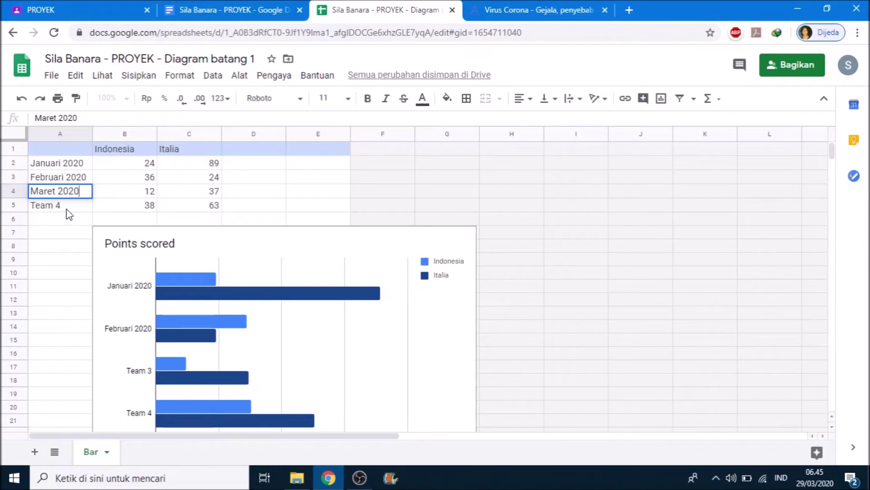
click(65, 206)
text(April 2020)
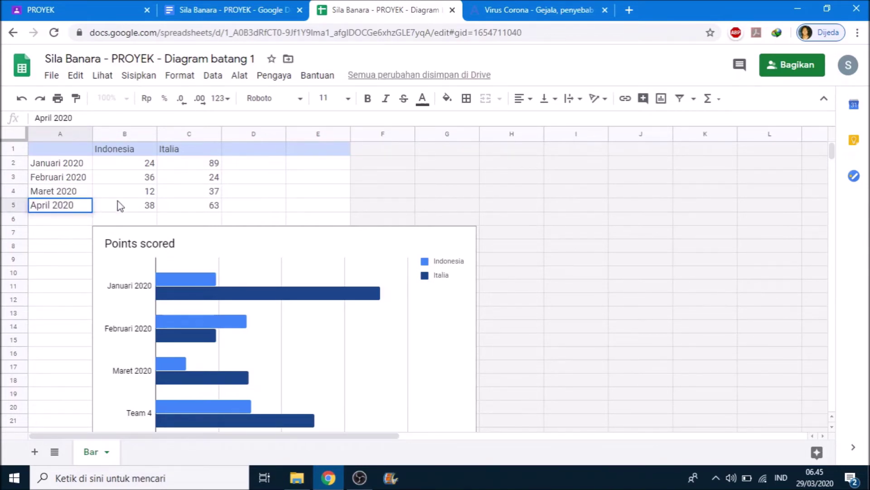
Step: Set the Januari 2020 values to 50 for Indonesia and 100 for Italia
click(150, 167)
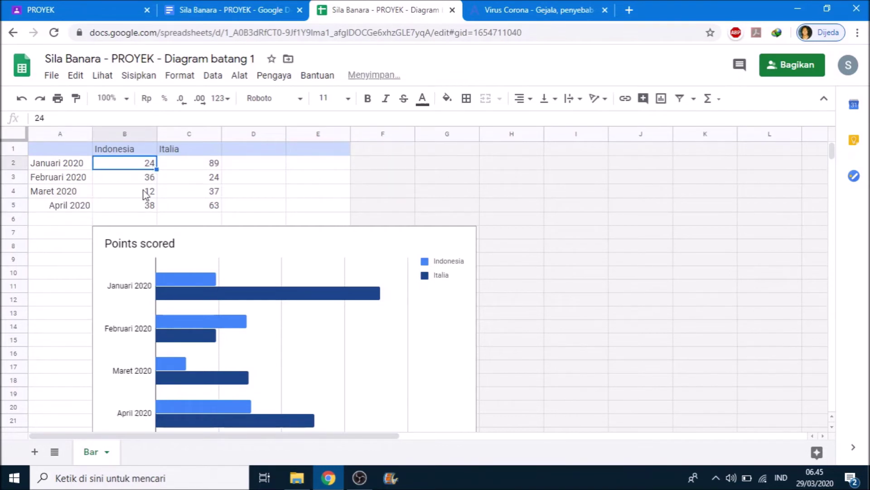
text(50)
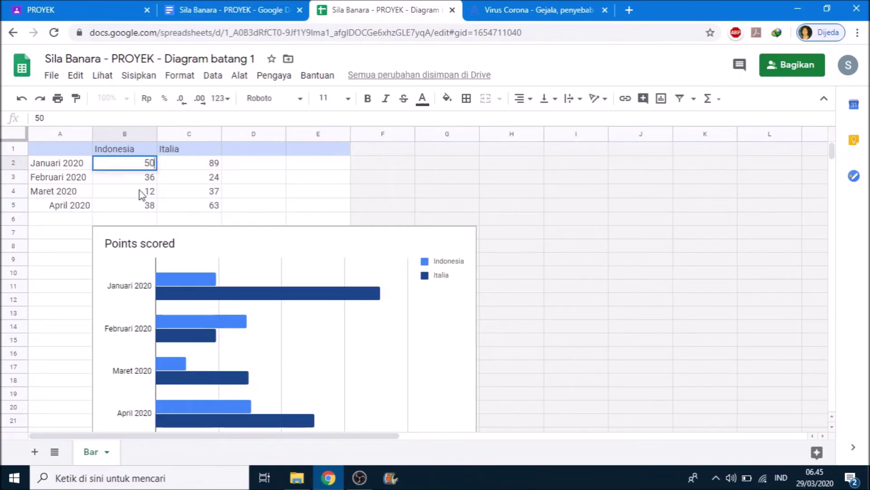
key(Tab)
text(10)
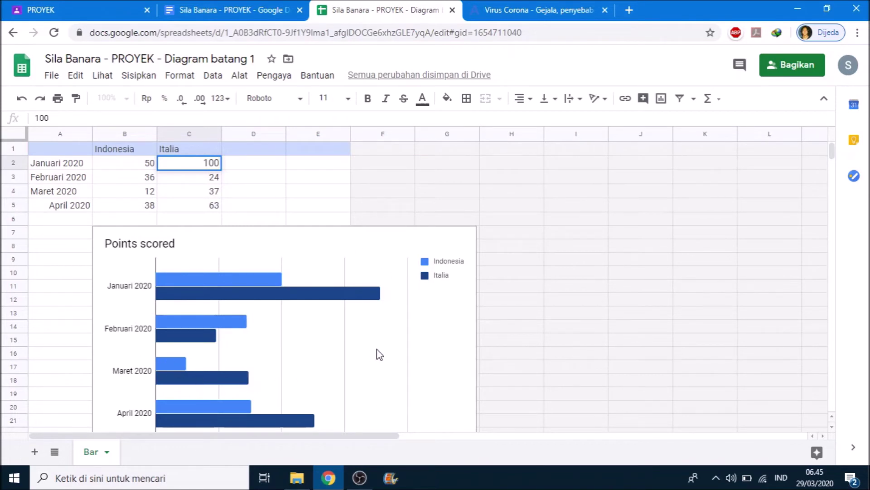
Step: Close the chart's spreadsheet and return to the document, deselecting the chart
click(452, 10)
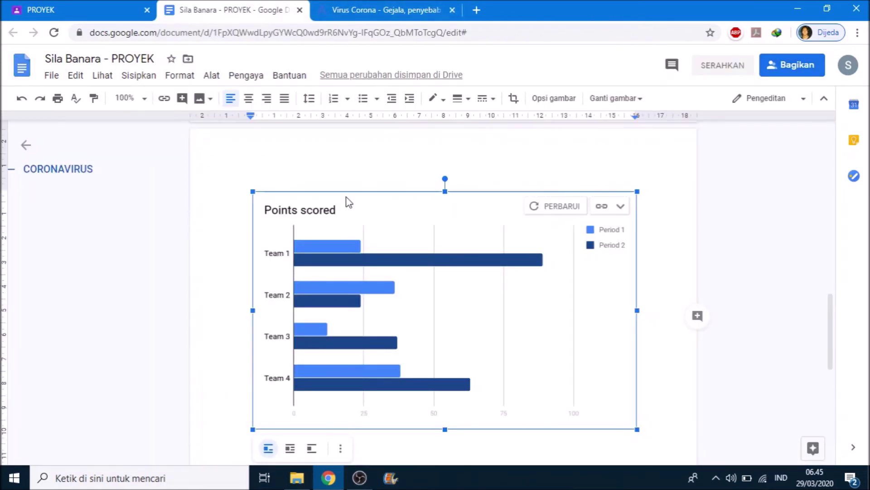
click(754, 246)
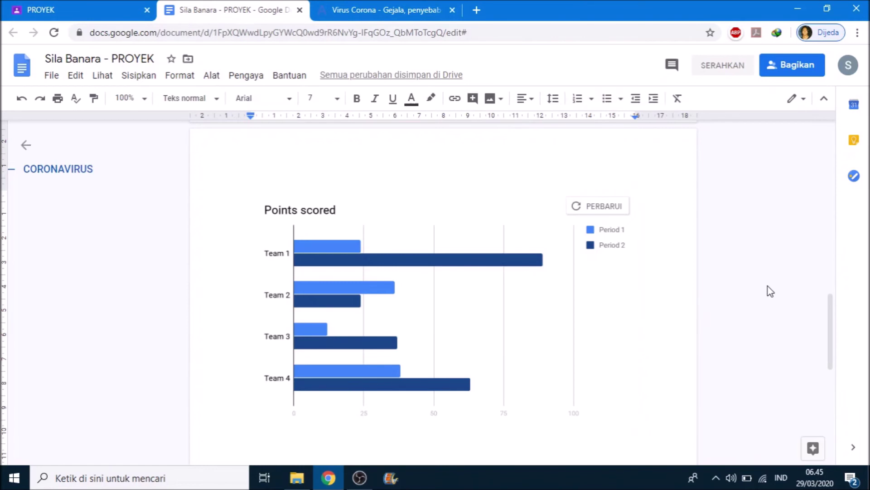
drag(831, 319, 723, 301)
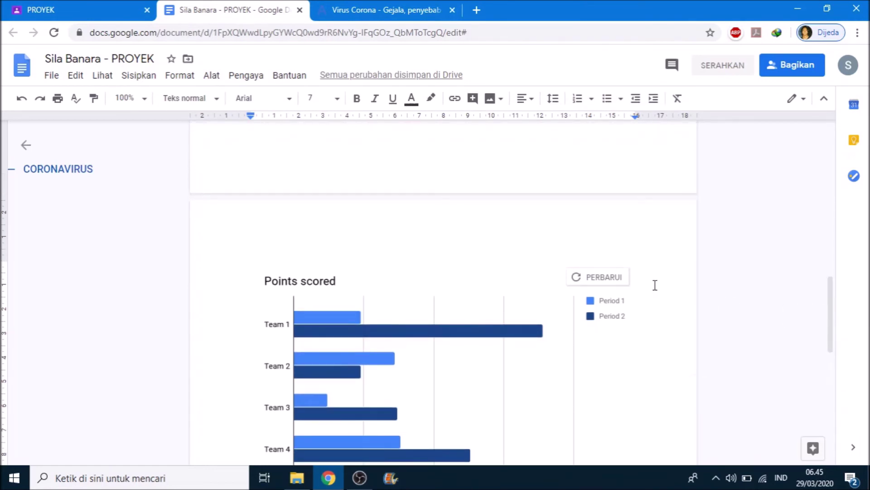
Step: Update the linked bar chart in the document with the edited Indonesia and Italia spreadsheet data
drag(830, 317, 831, 338)
click(605, 204)
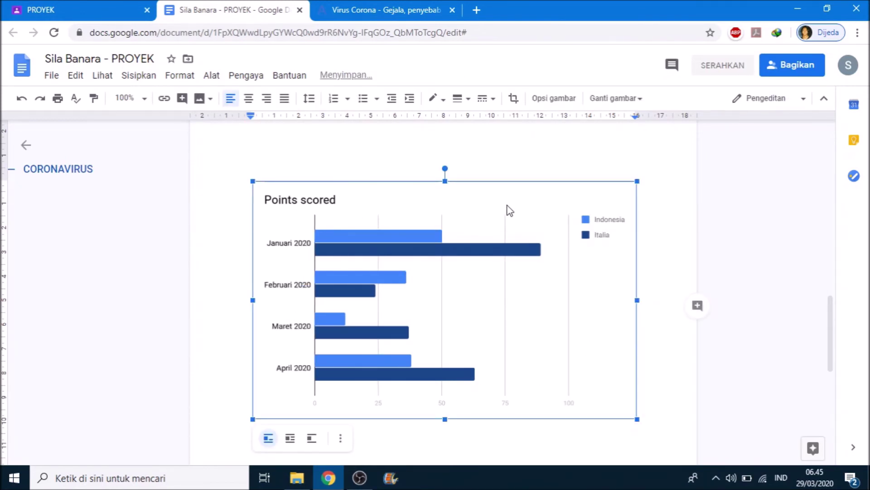
mouse_move(836, 346)
mouse_down()
mouse_move(839, 387)
mouse_move(847, 349)
mouse_up()
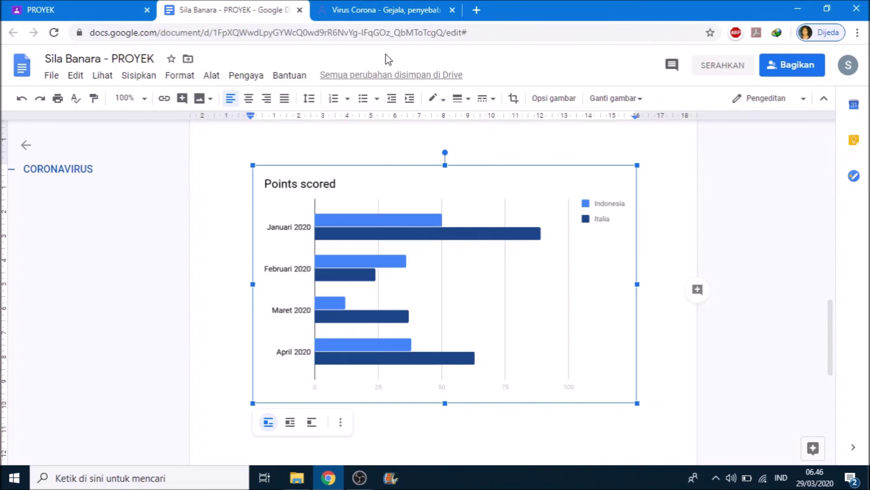
Step: Close the Coronavirus paper and return to the PROYEK assignment page in Google Classroom
click(301, 13)
click(239, 10)
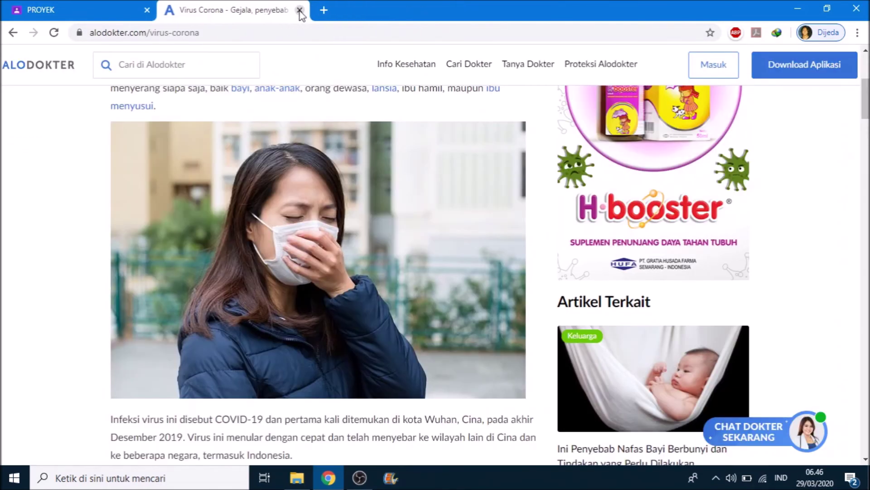
click(117, 4)
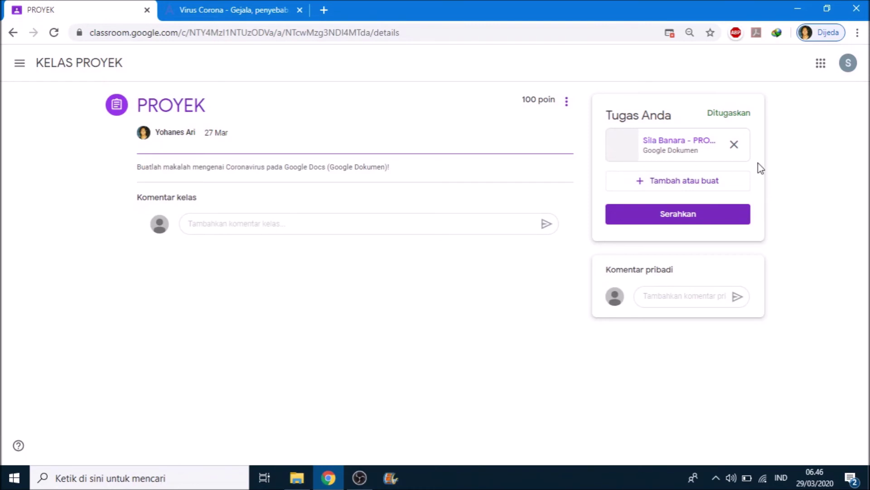
Step: Reopen the attached paper from the assignment twice to check the saved content down to the bar chart, closing it each time
click(681, 152)
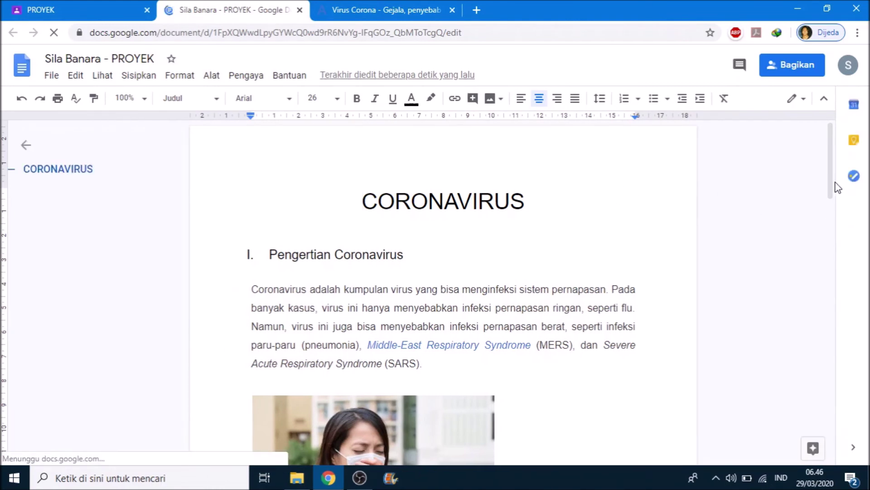
scroll(836, 204, down, 2)
drag(837, 205, 827, 376)
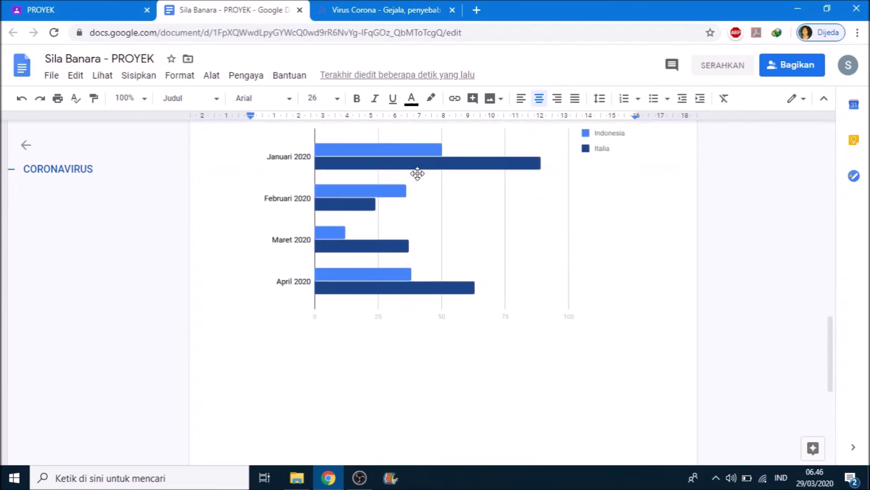
click(299, 10)
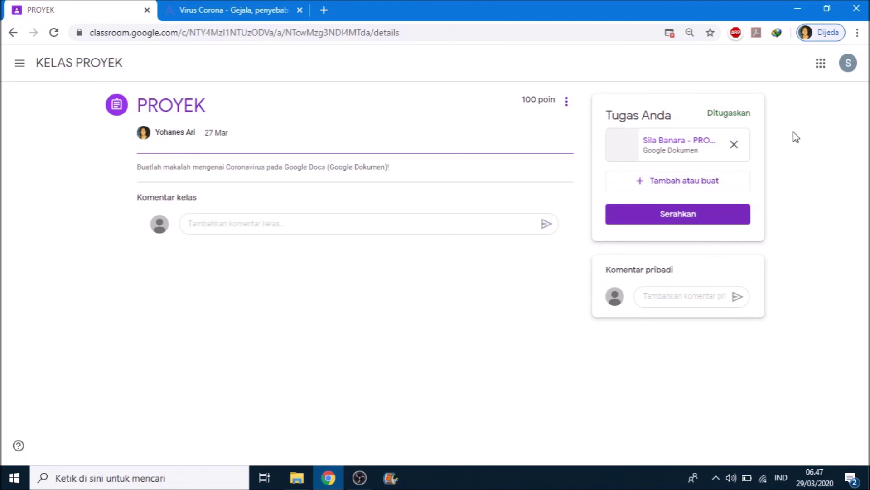
click(669, 149)
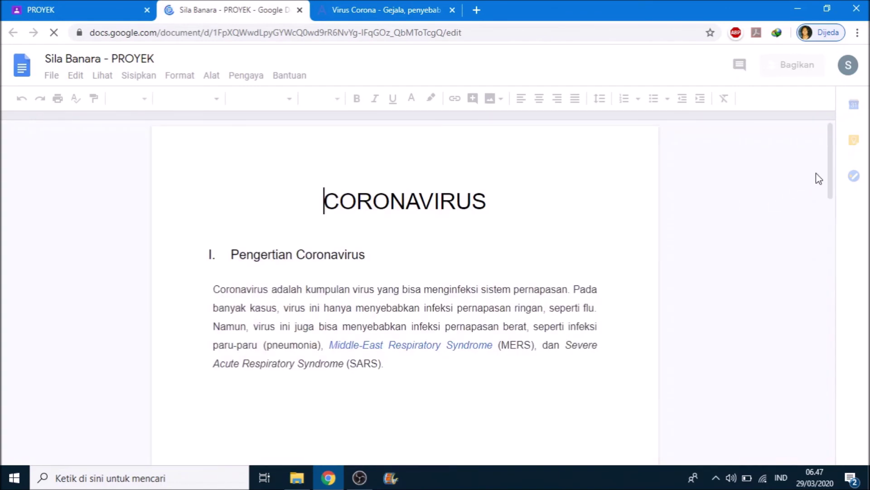
drag(830, 226, 830, 349)
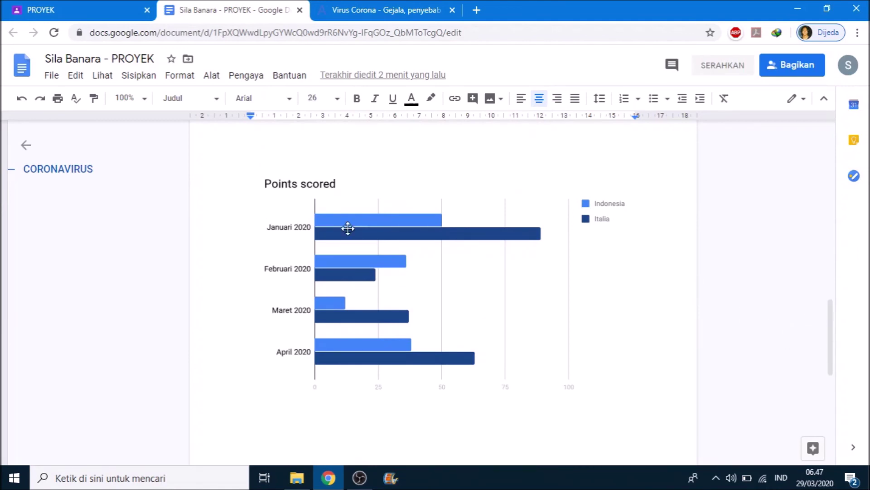
click(299, 10)
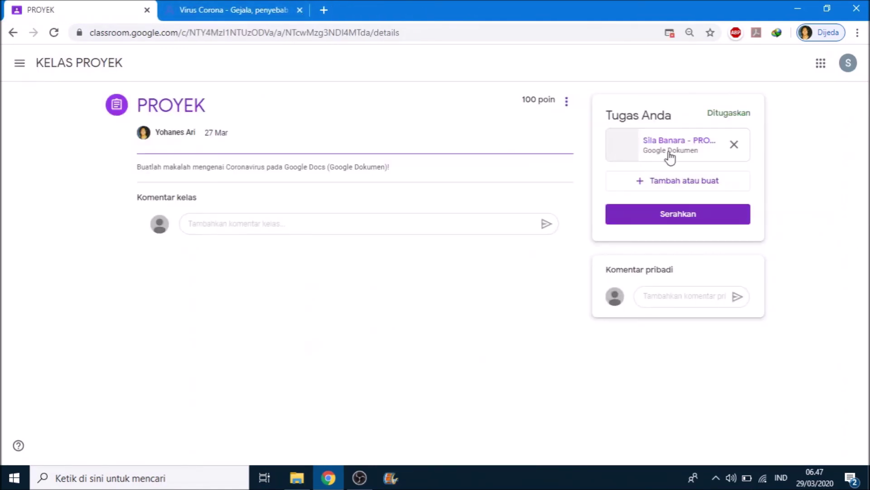
Step: Sign out of the Google account and sign back in to Classroom with the same account's password
click(848, 64)
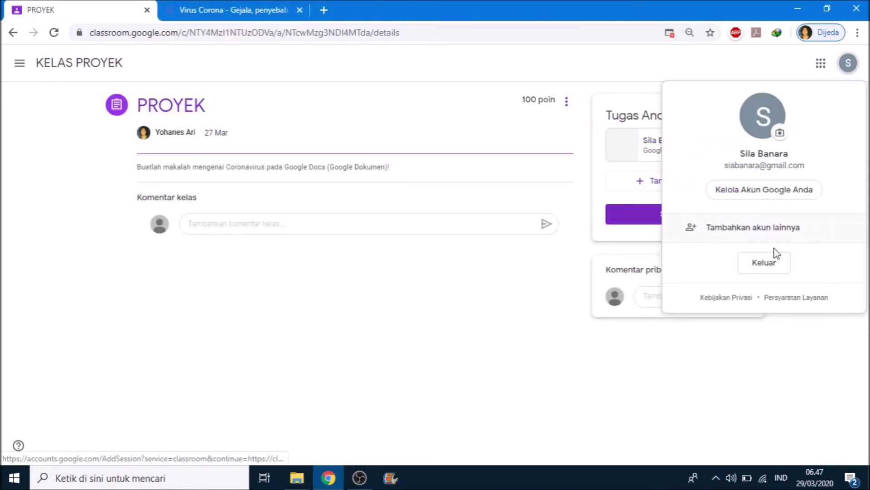
click(772, 268)
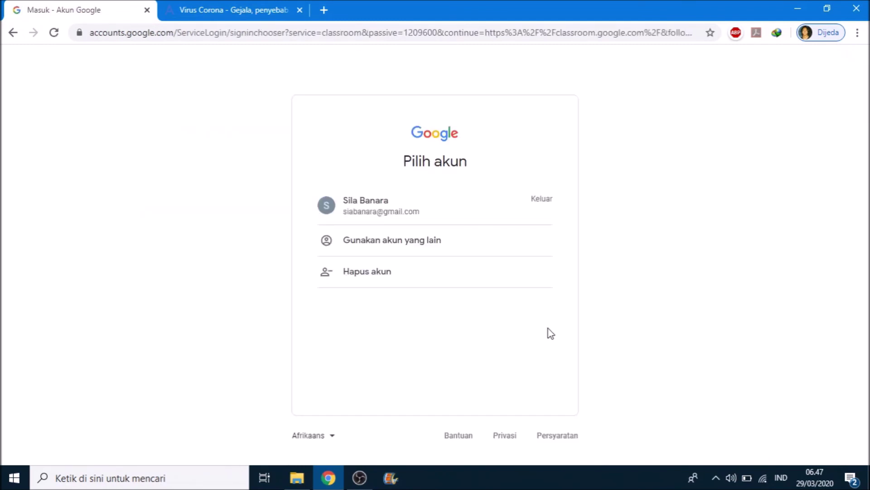
click(424, 213)
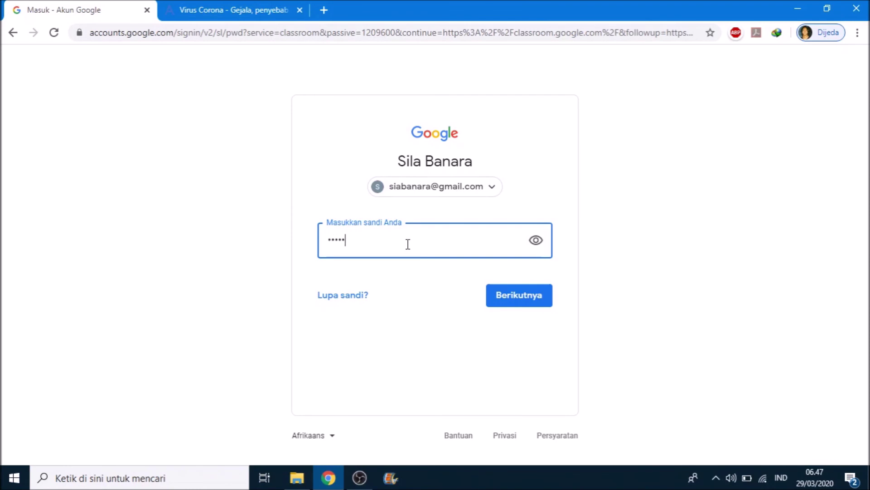
key(Return)
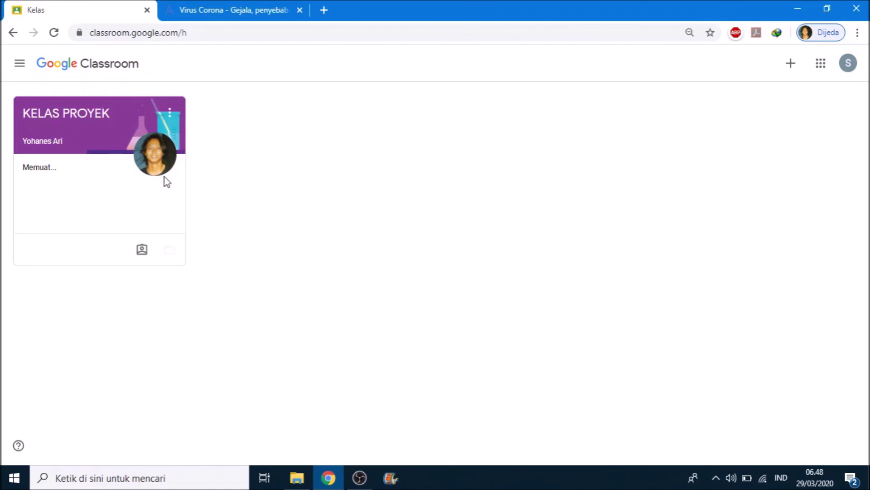
Step: Open the KELAS PROYEK class and view the details of the first PROYEK assignment in its classwork
click(109, 118)
click(438, 75)
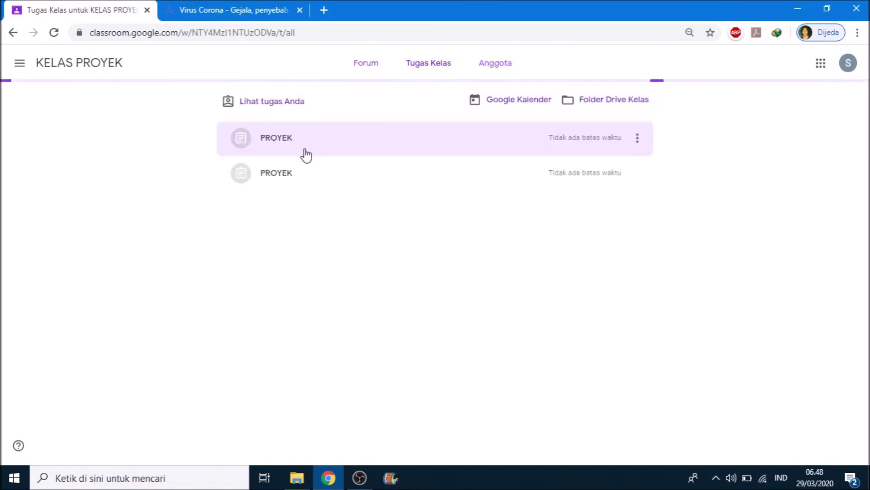
click(303, 146)
click(272, 223)
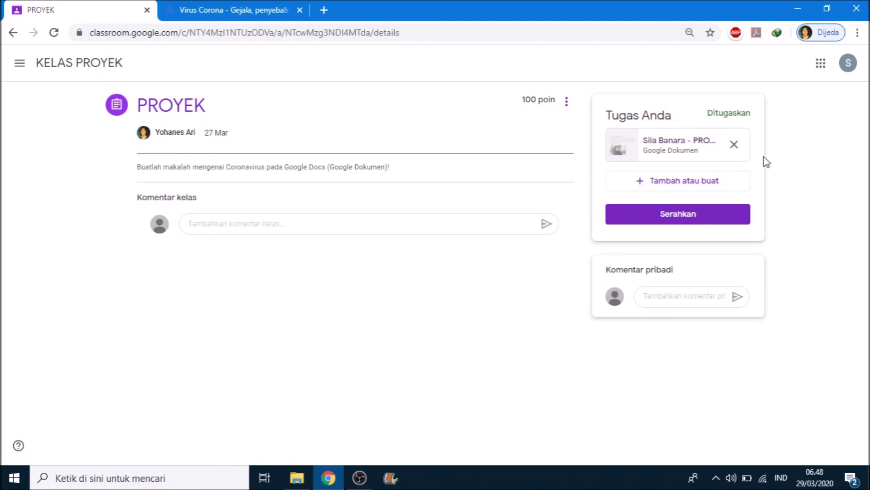
Step: Open the attached Google Docs paper from the assignment and select its bar chart
click(673, 154)
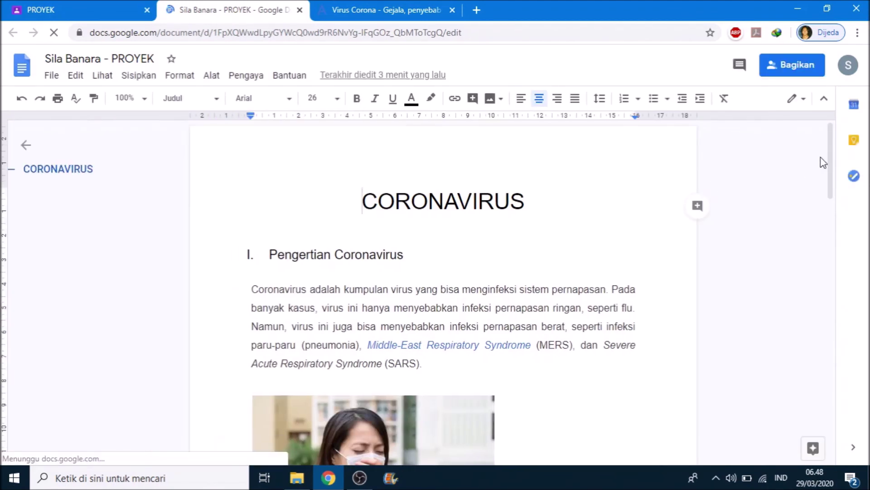
drag(829, 162, 837, 379)
scroll(346, 272, up, 4)
click(423, 351)
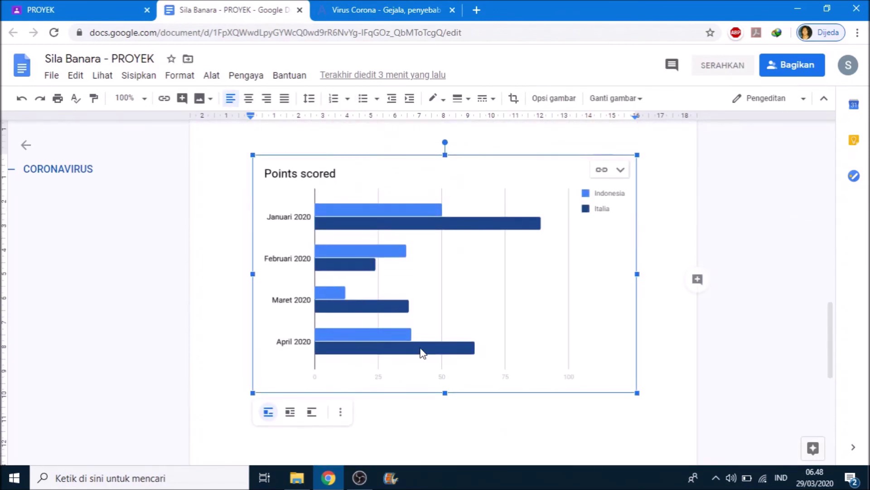
Step: Add an empty line below the bar chart and close the document to return to the assignment
click(665, 391)
key(Return)
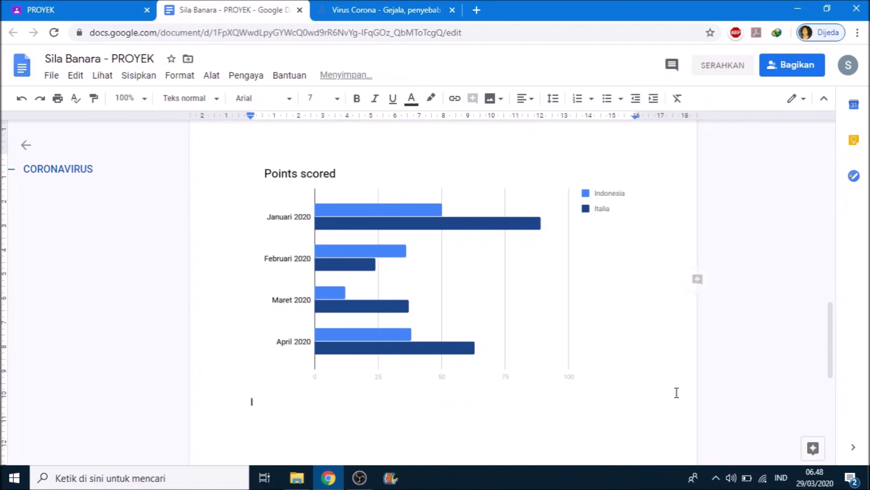
drag(830, 341, 833, 383)
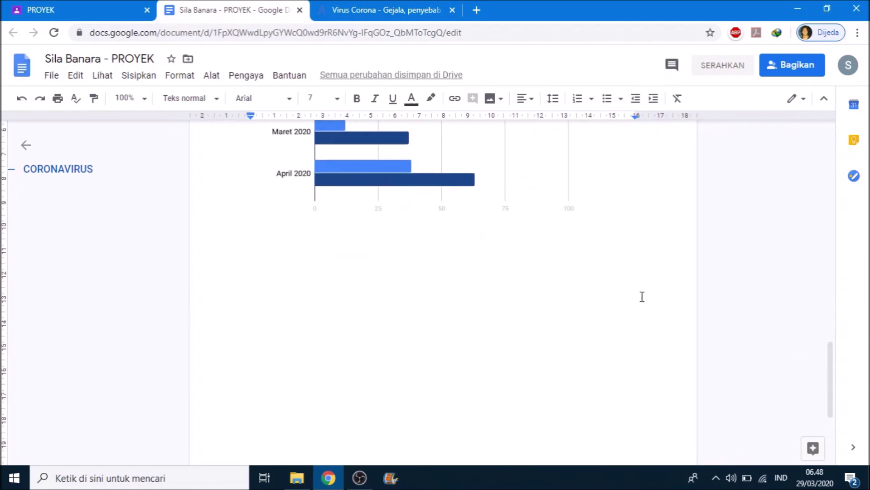
click(300, 10)
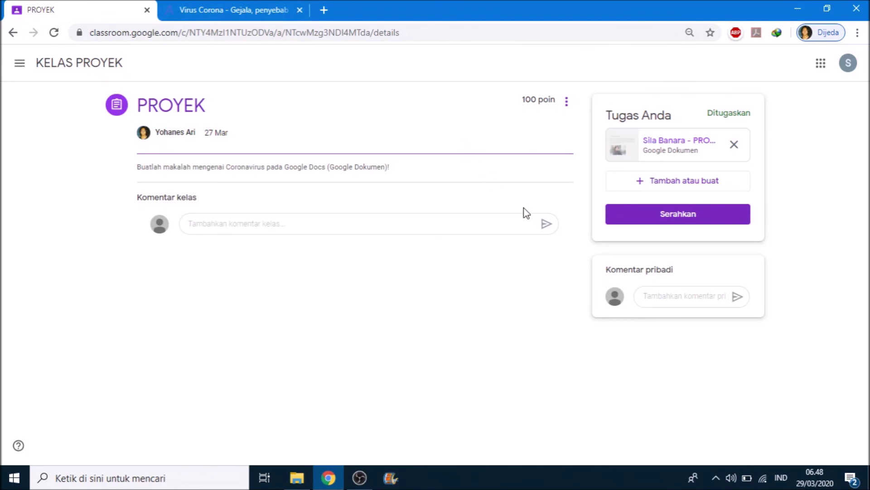